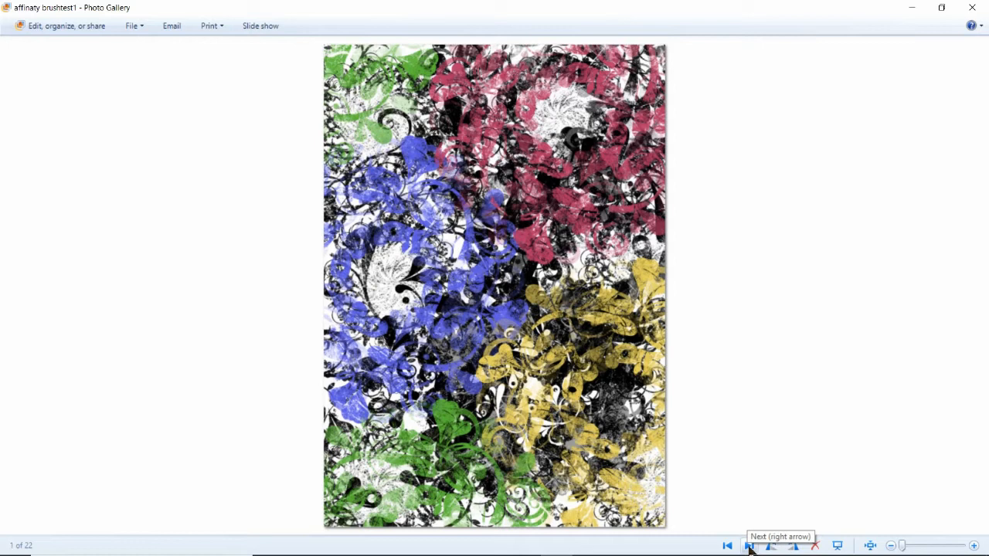
# Browse through all the artwork images in the folder, from affinaty brushtest1 past patten a 151017 and back to the first
pyautogui.click(750, 546)
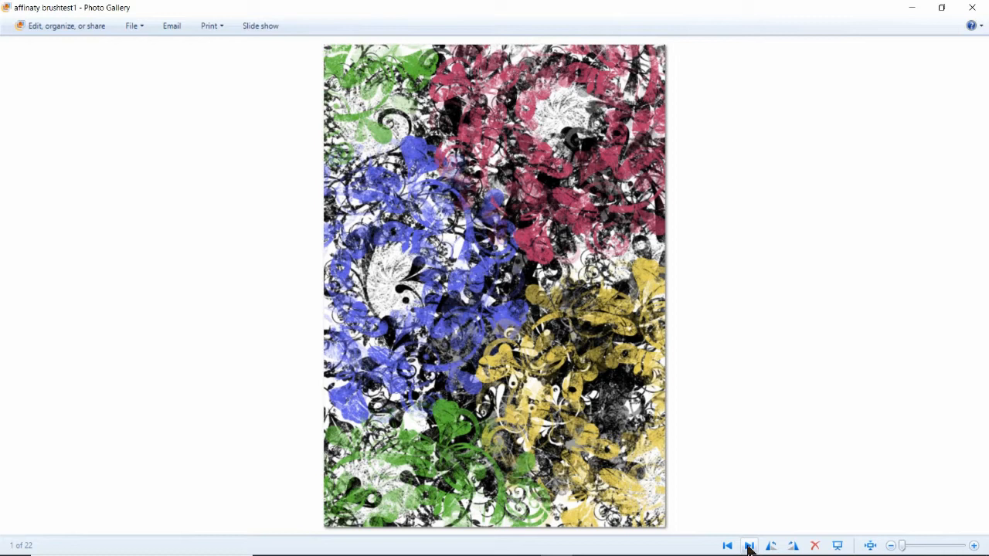
pyautogui.click(750, 547)
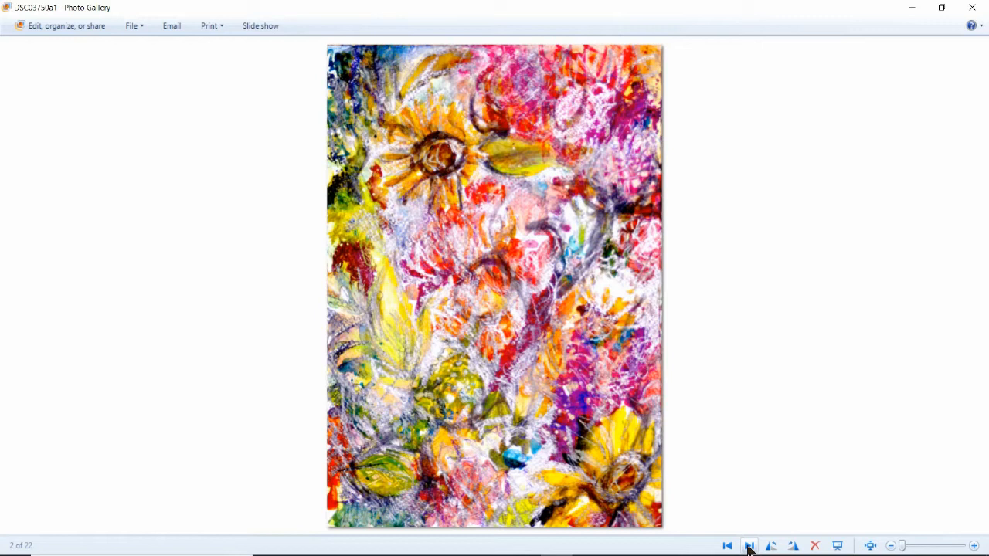
pyautogui.click(749, 546)
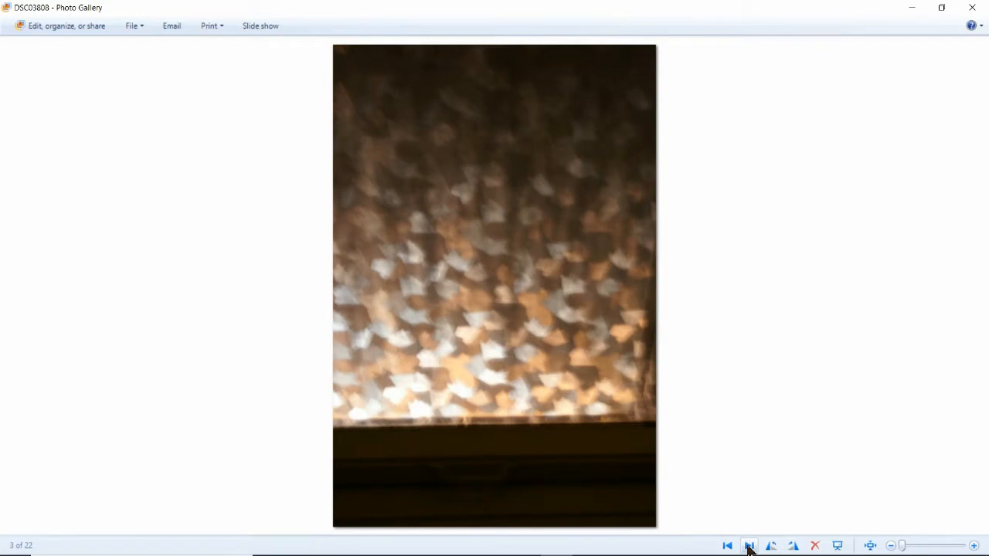
pyautogui.click(749, 547)
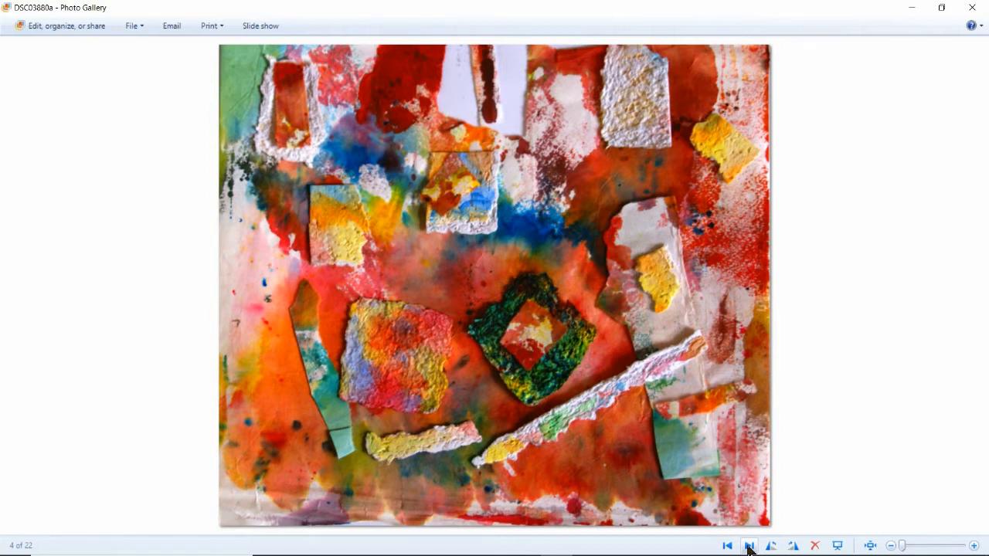
pyautogui.click(750, 547)
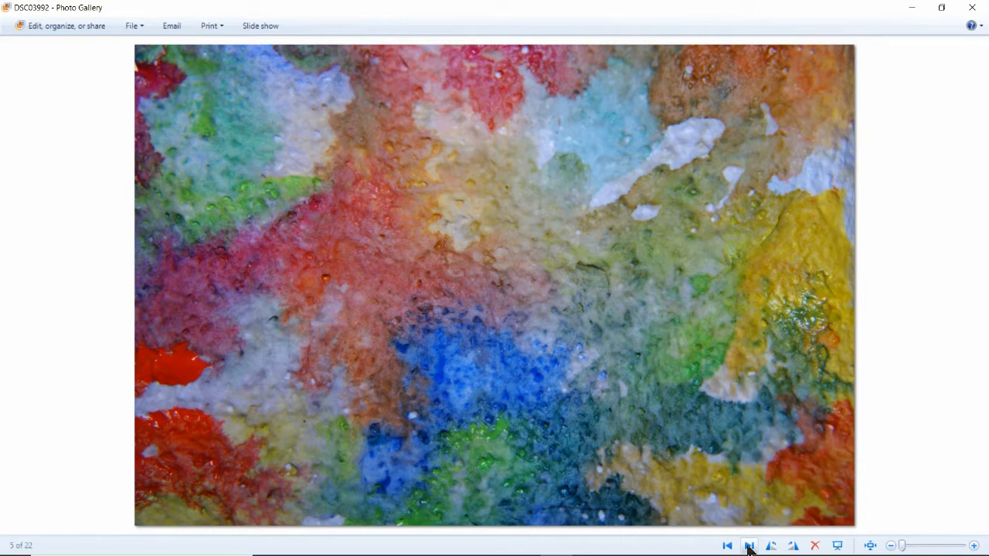
pyautogui.click(749, 547)
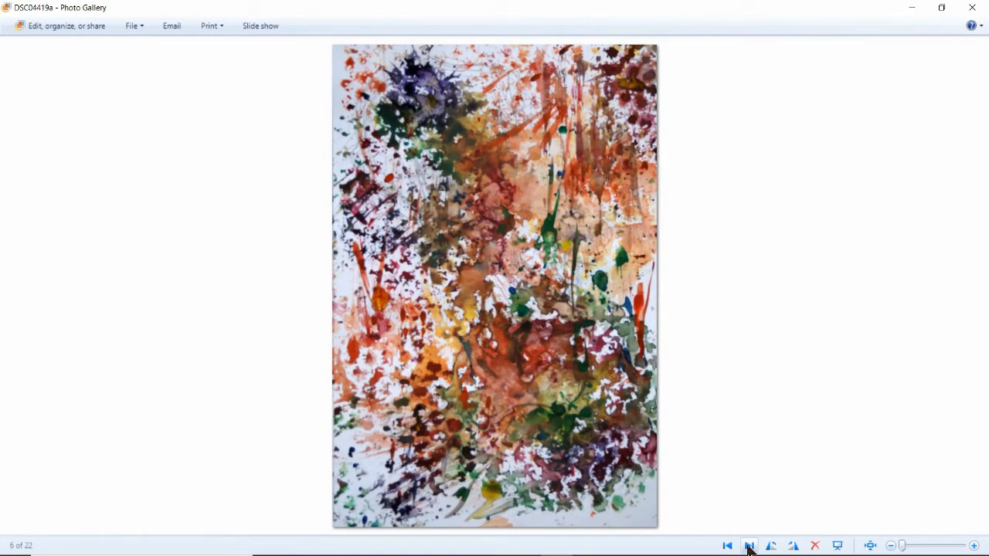
pyautogui.click(749, 547)
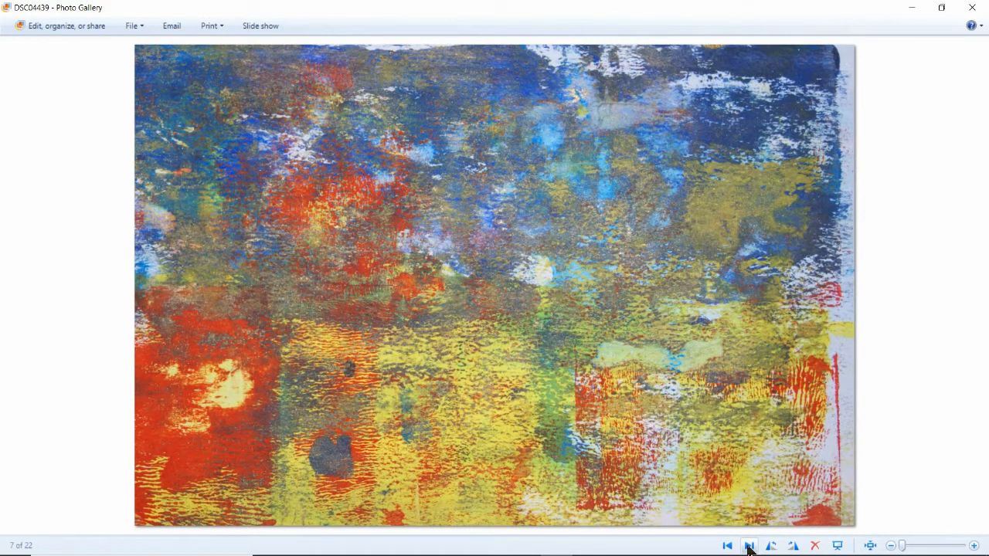
pyautogui.click(749, 547)
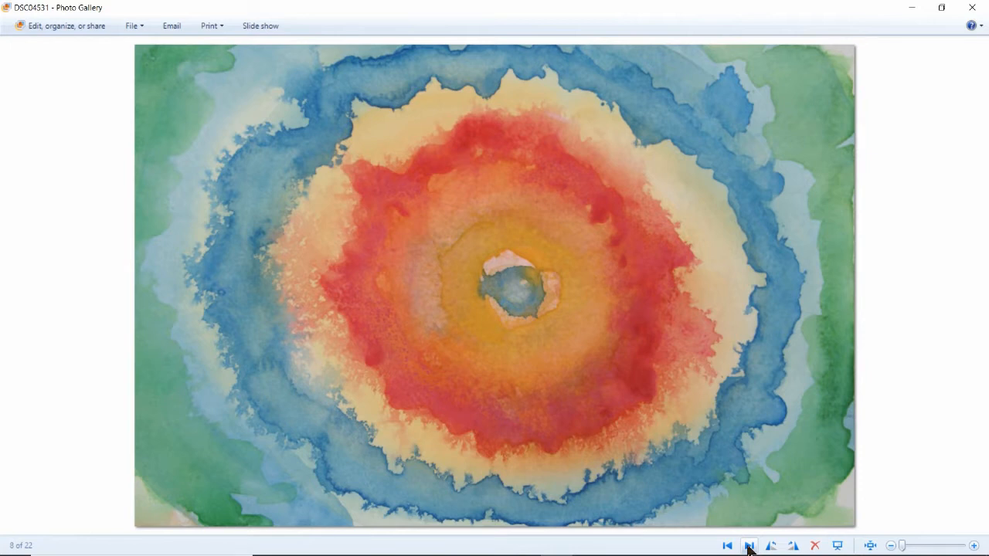
pyautogui.click(750, 547)
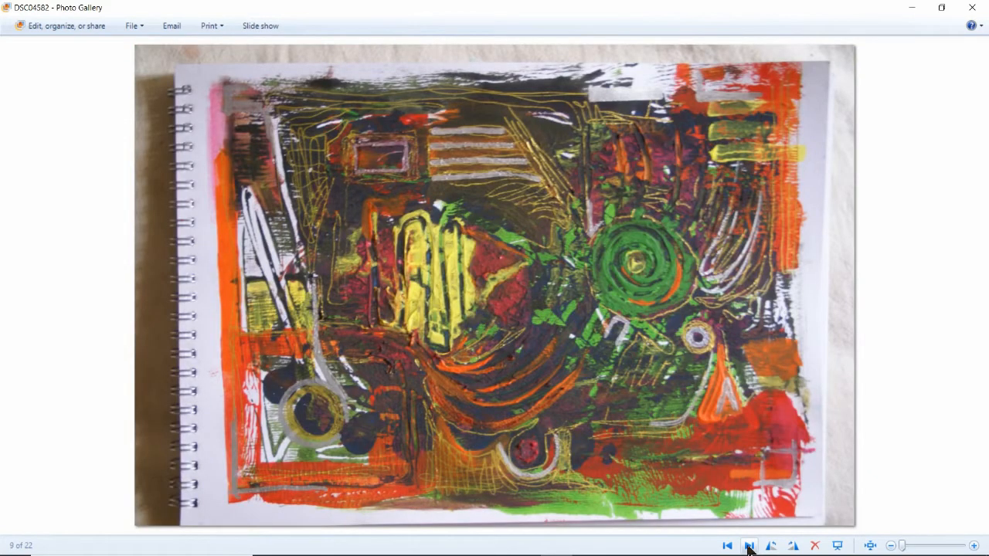
pyautogui.click(750, 547)
pyautogui.click(749, 547)
pyautogui.click(749, 547)
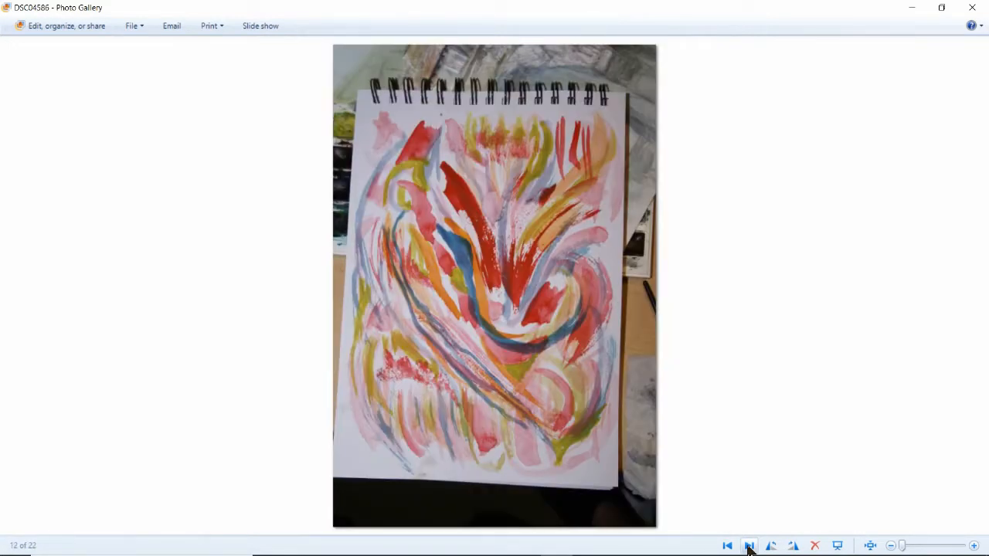
pyautogui.click(749, 547)
pyautogui.click(749, 547)
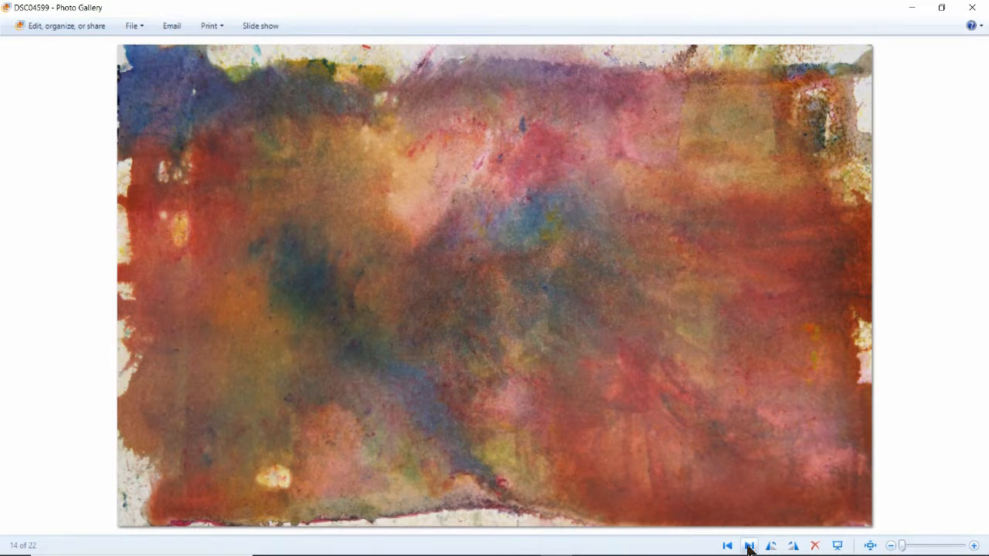
pyautogui.click(749, 546)
pyautogui.click(749, 547)
pyautogui.click(749, 547)
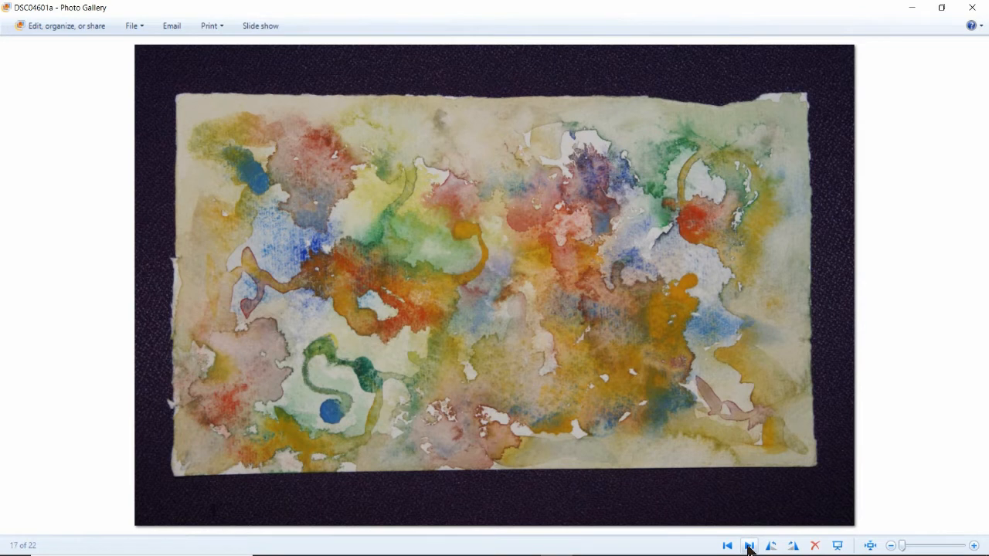
pyautogui.click(750, 547)
pyautogui.click(749, 547)
pyautogui.click(750, 547)
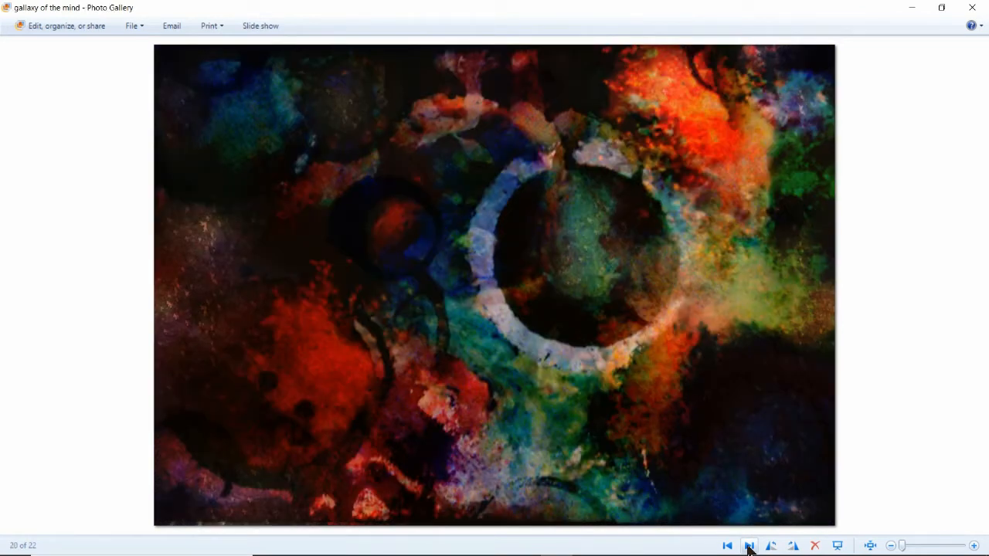
pyautogui.click(749, 547)
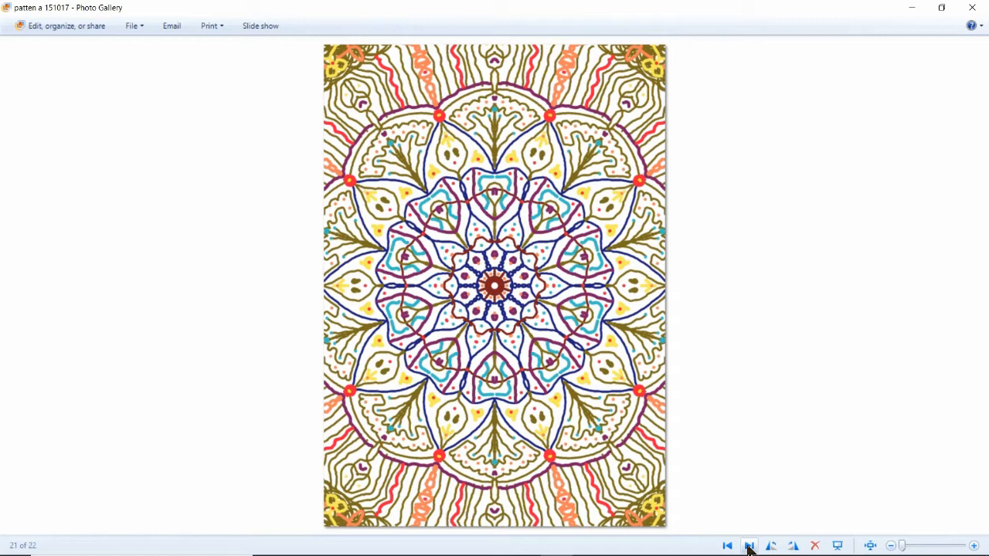
pyautogui.click(749, 547)
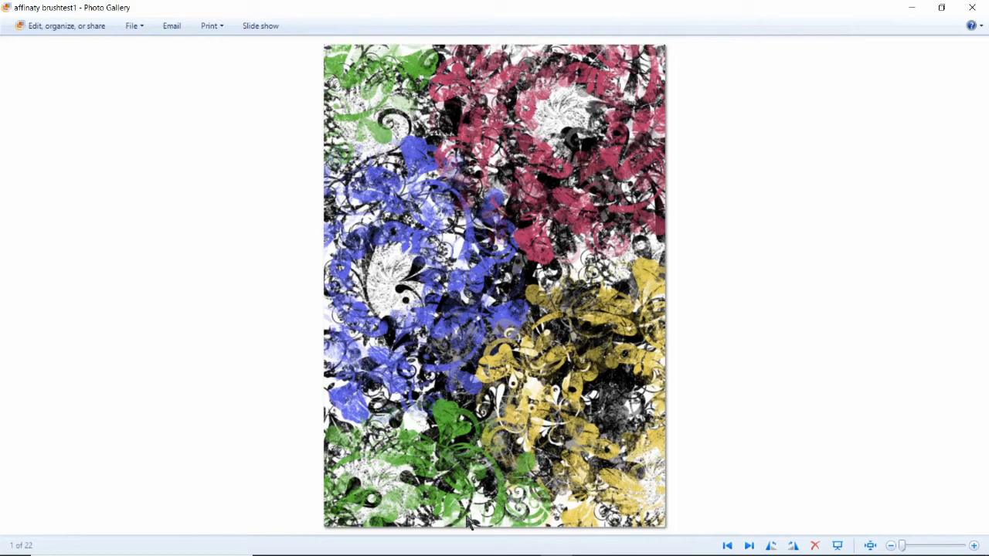
# Switch to Affinity Photo and make the affinaty brushtest1, DSC04531, DSC03992, gallaxy of the mind and patten a 151017 layers visible
pyautogui.moveTo(600, 555)
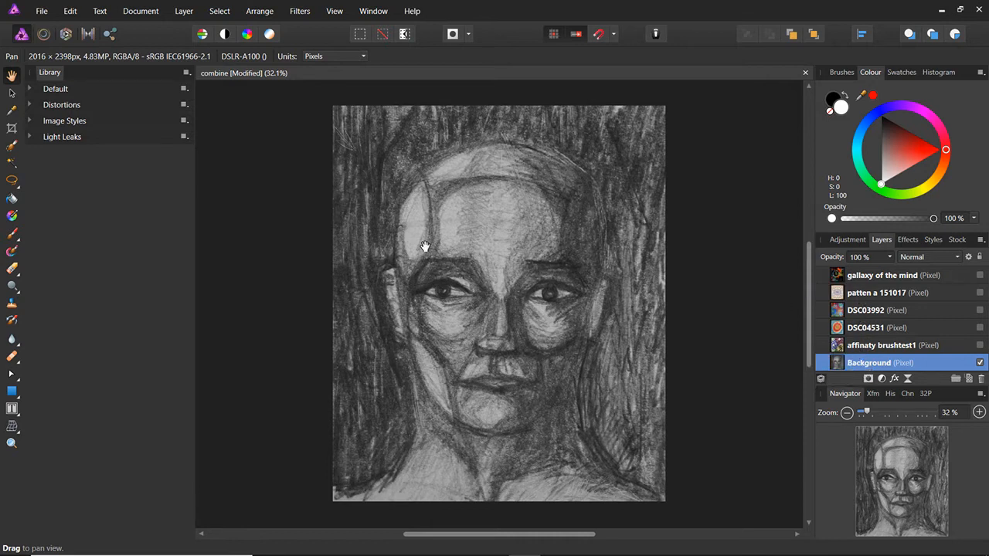
pyautogui.click(980, 345)
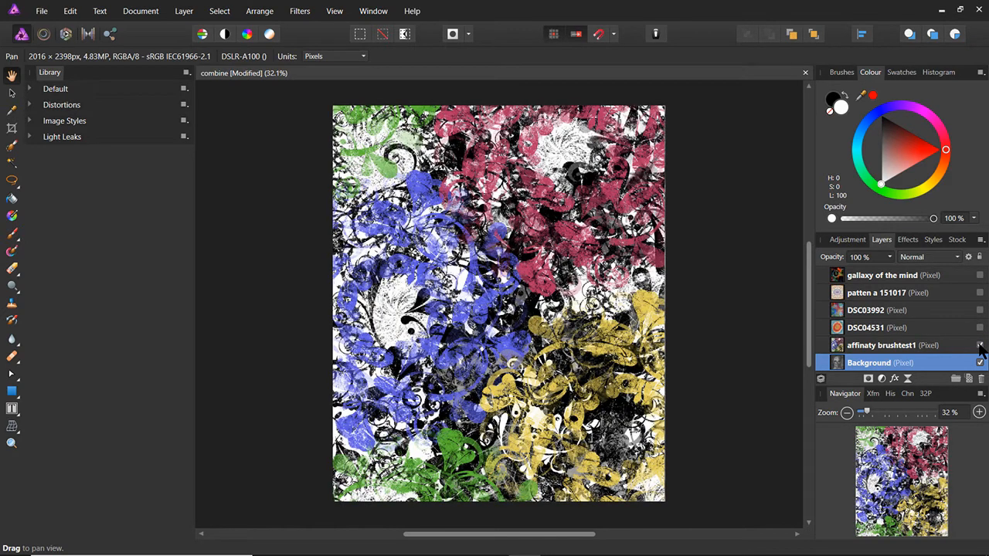
pyautogui.click(979, 327)
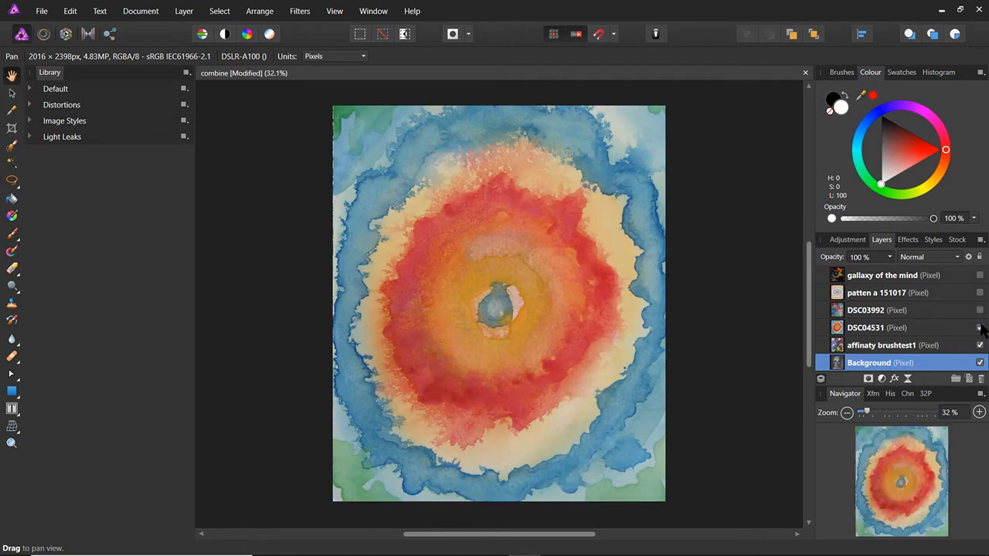
pyautogui.click(979, 310)
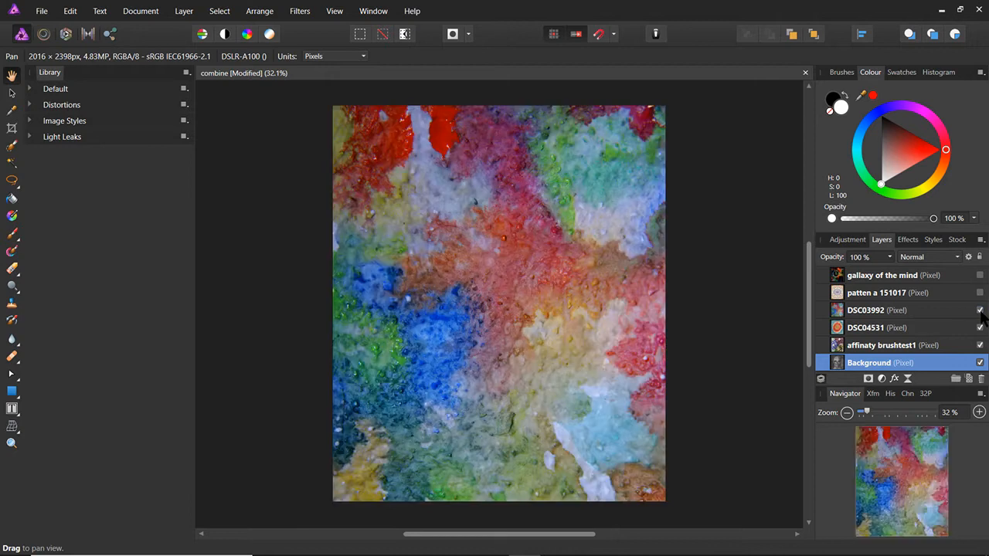
pyautogui.click(975, 292)
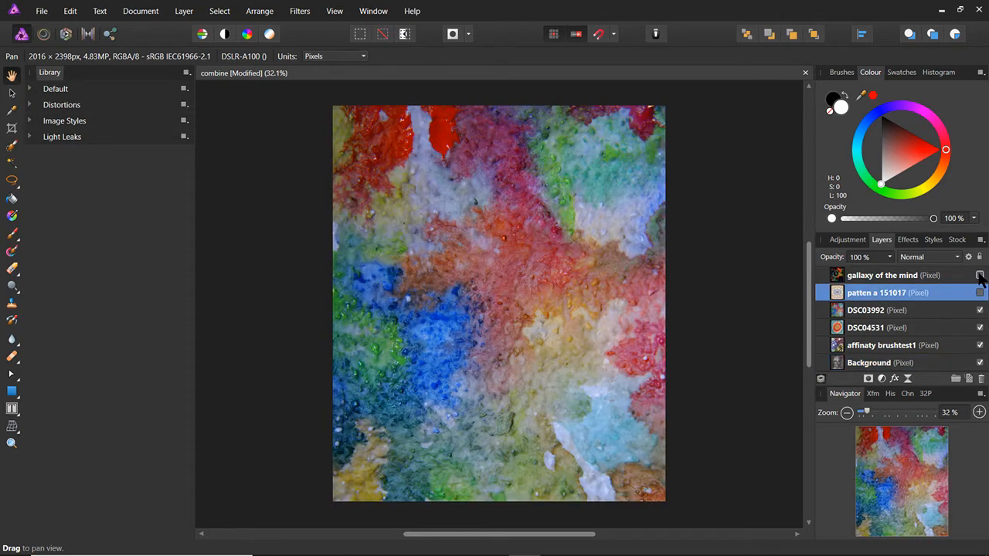
pyautogui.click(980, 275)
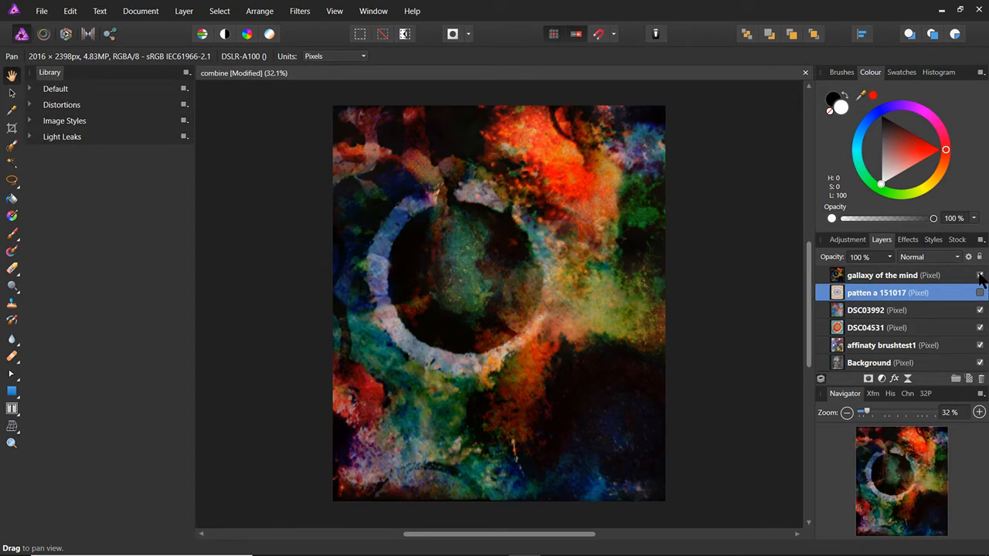
pyautogui.click(979, 293)
# Add an Invert adjustment above the gallaxy of the mind layer and merge it down into that layer
pyautogui.click(947, 277)
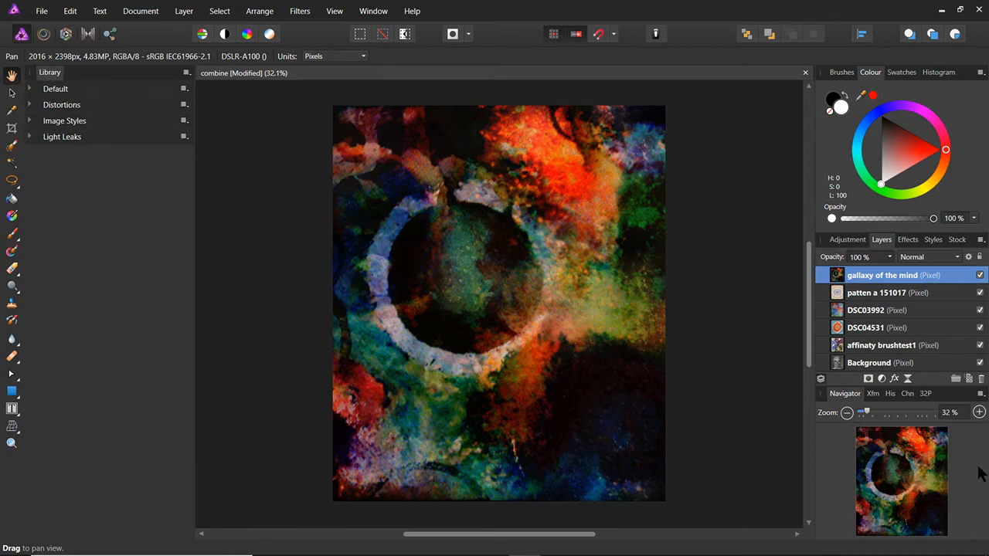
pyautogui.click(882, 380)
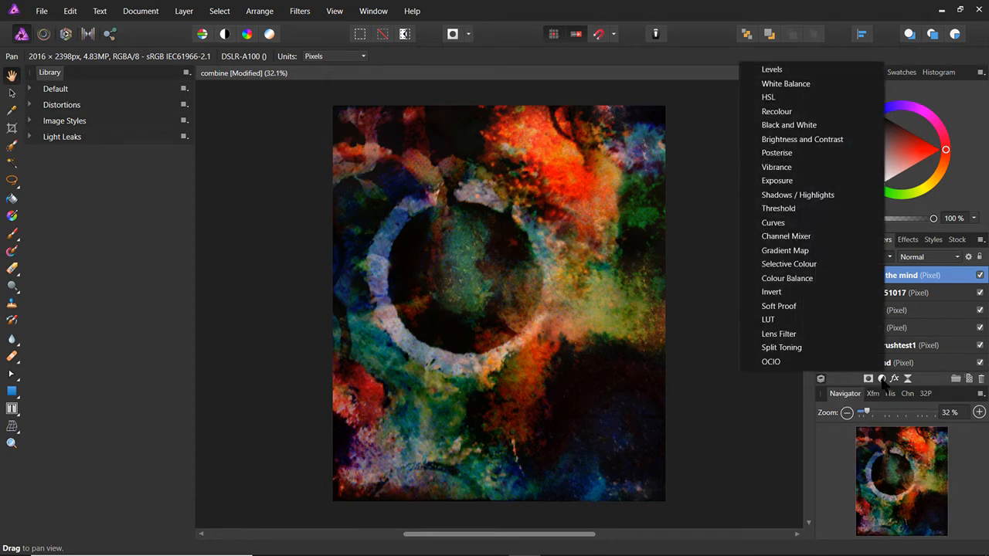
pyautogui.click(778, 297)
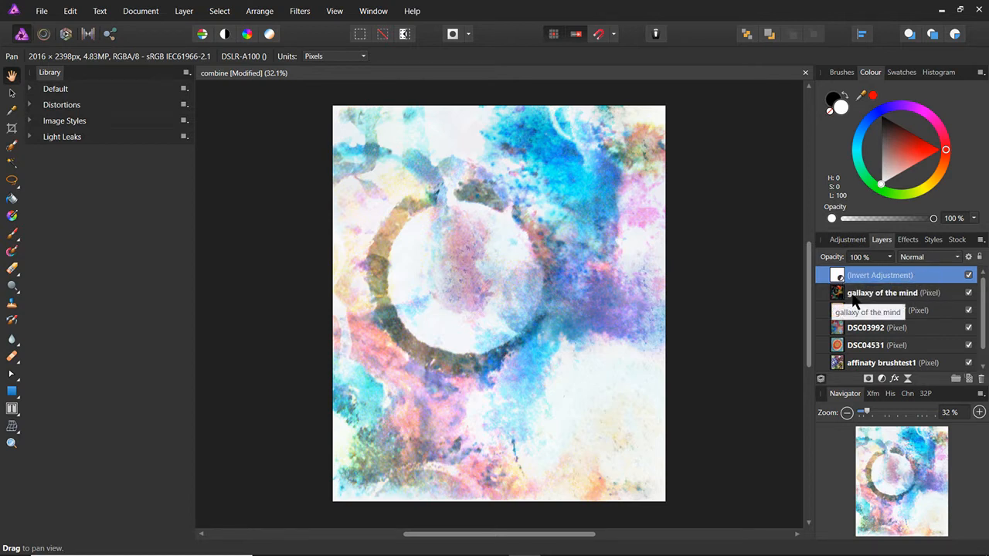
pyautogui.rightClick(924, 278)
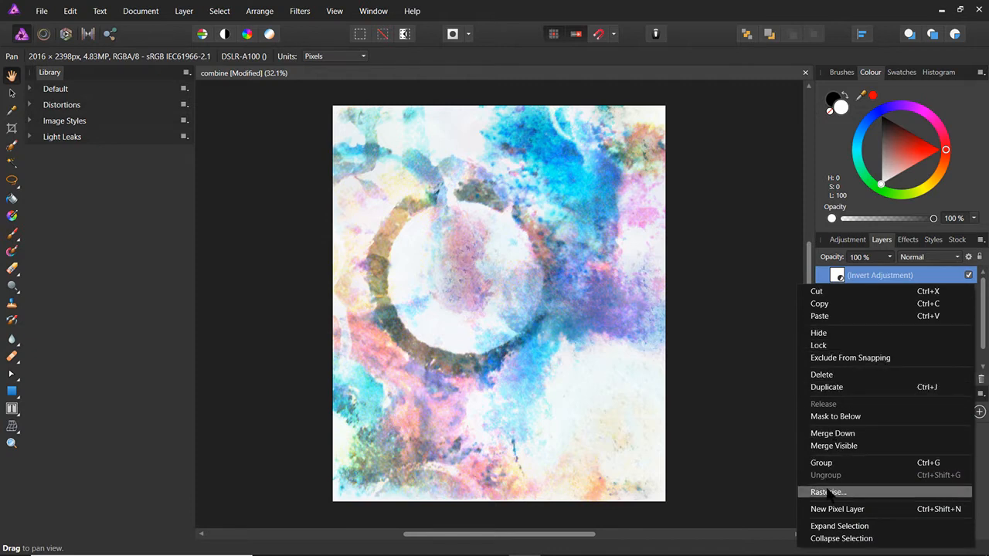
pyautogui.click(845, 434)
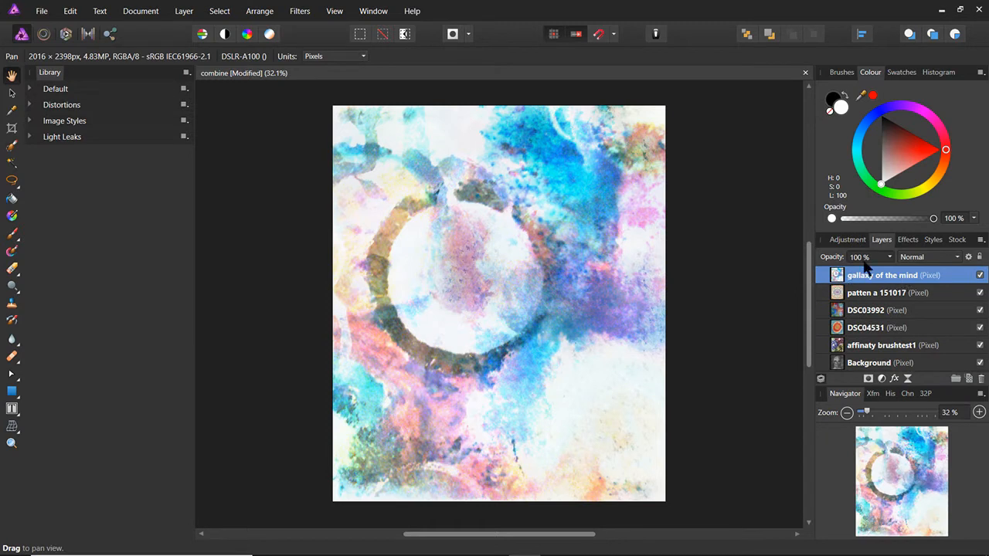
# Set the gallaxy of the mind layer's blend mode to Hard Light and merge it down into patten a 151017
pyautogui.click(933, 260)
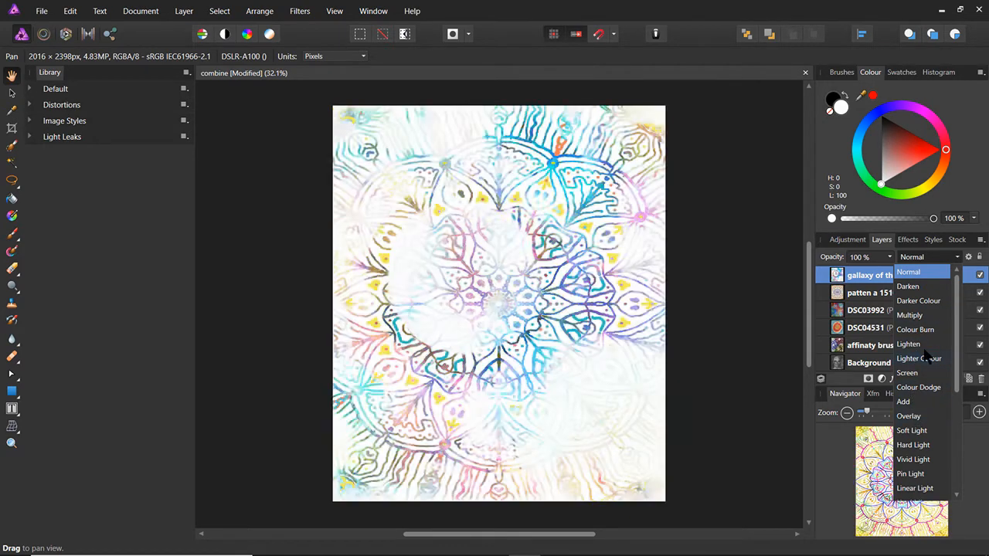
pyautogui.click(923, 263)
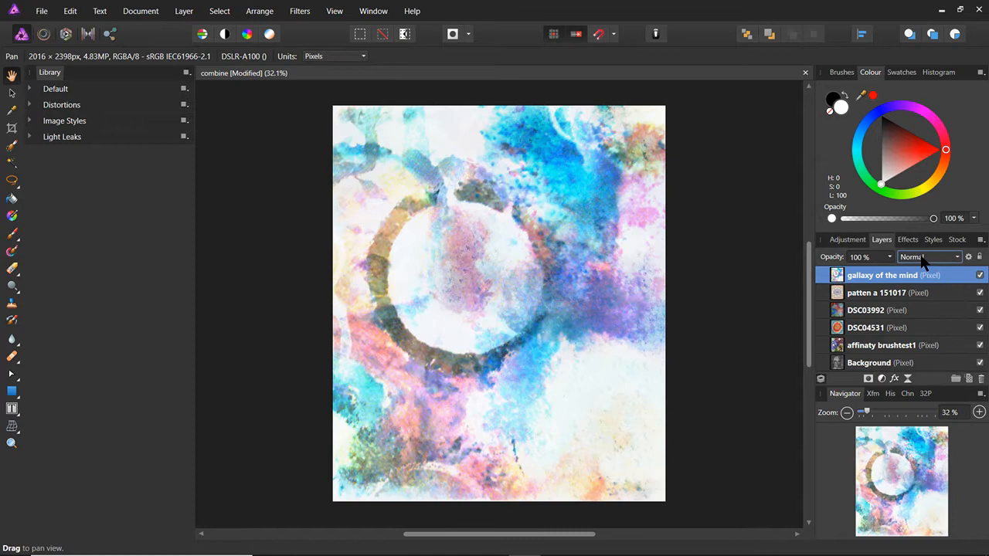
pyautogui.scroll(-1, 923, 262)
pyautogui.scroll(-2, 923, 262)
pyautogui.scroll(-3, 923, 263)
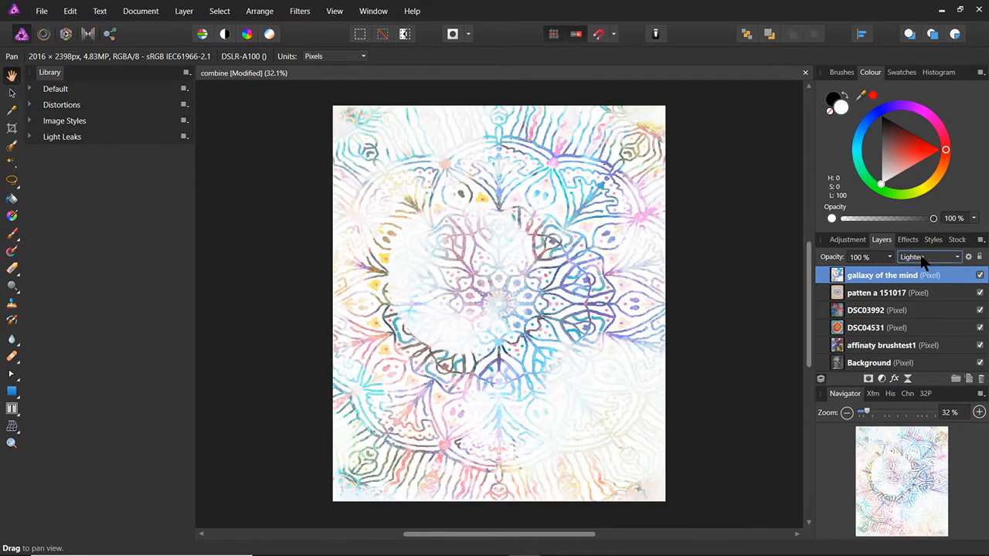
pyautogui.scroll(-2, 923, 263)
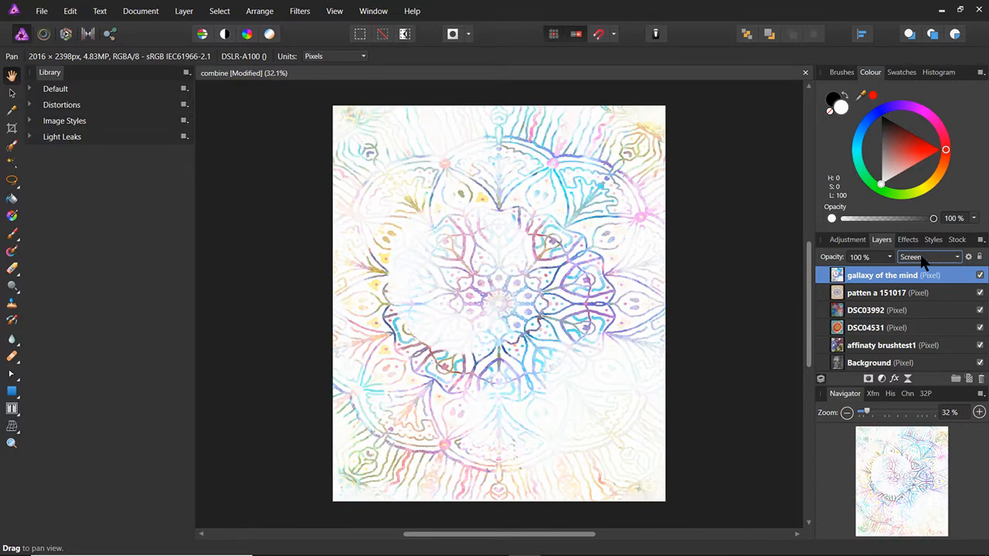
pyautogui.scroll(-5, 923, 262)
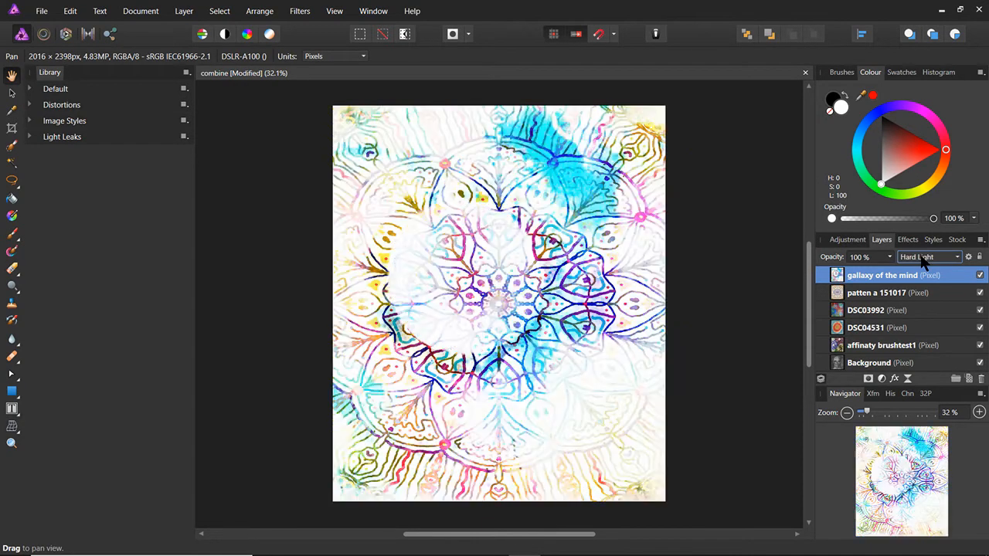
pyautogui.scroll(-1, 923, 263)
pyautogui.scroll(1, 923, 262)
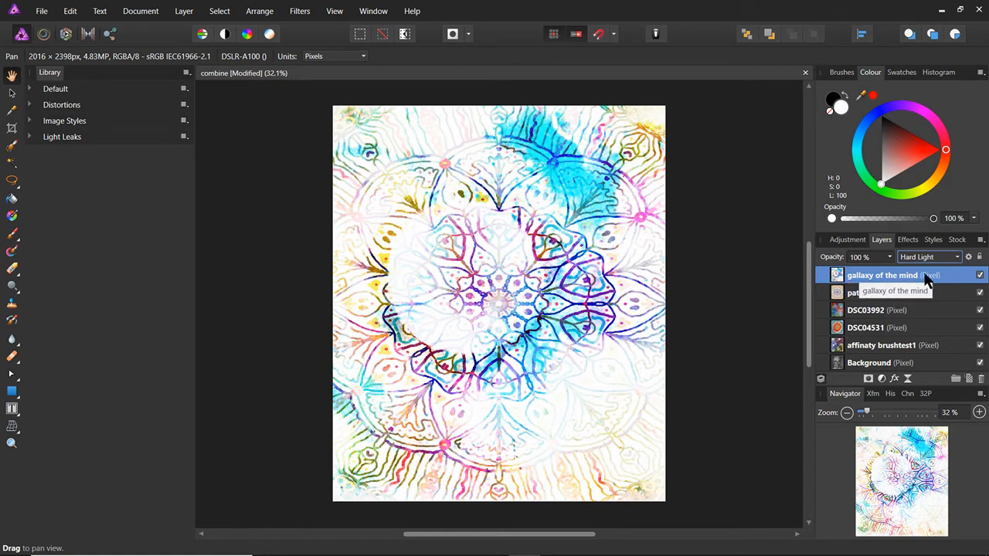
pyautogui.rightClick(926, 279)
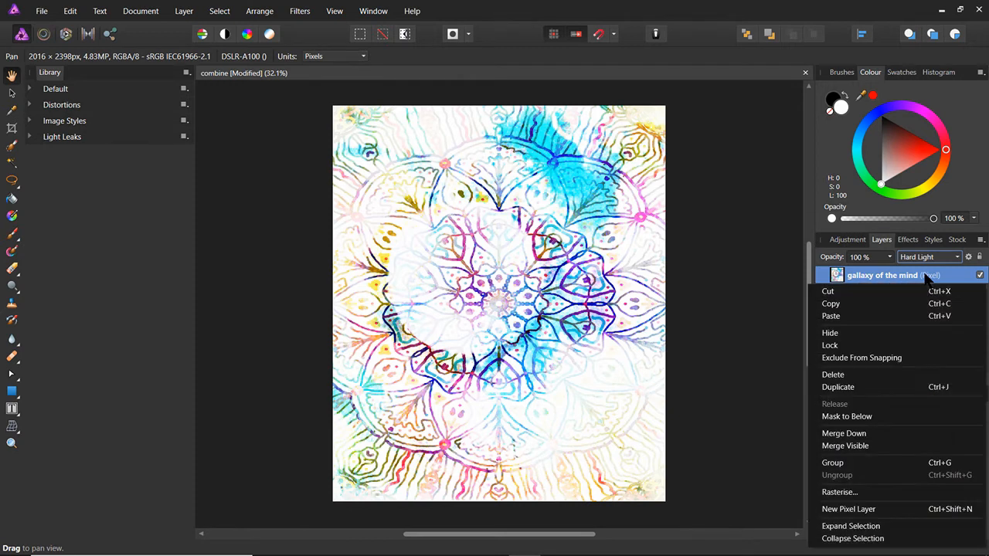
pyautogui.click(858, 434)
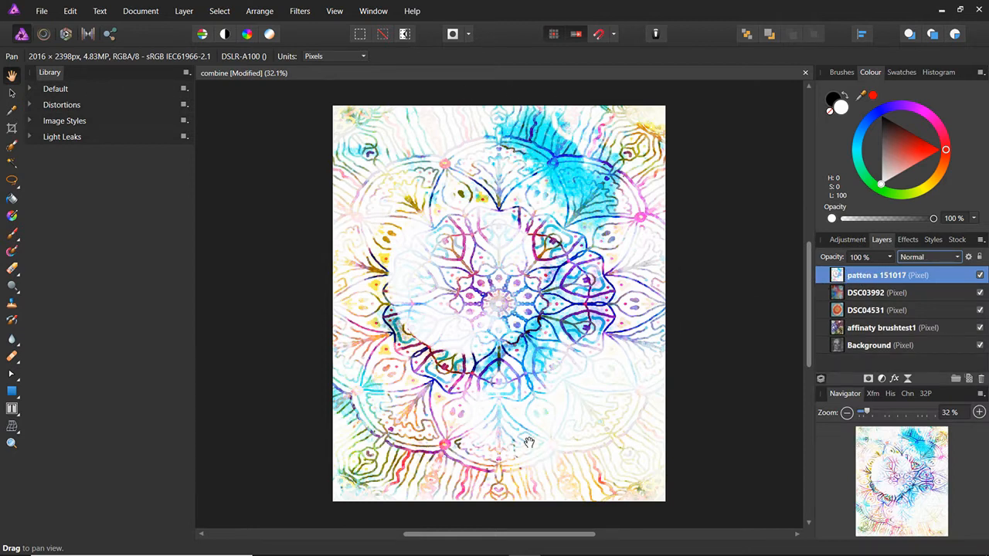
# Set the patten a 151017 layer's blend mode to Overlay and merge it down into DSC03992
pyautogui.click(931, 260)
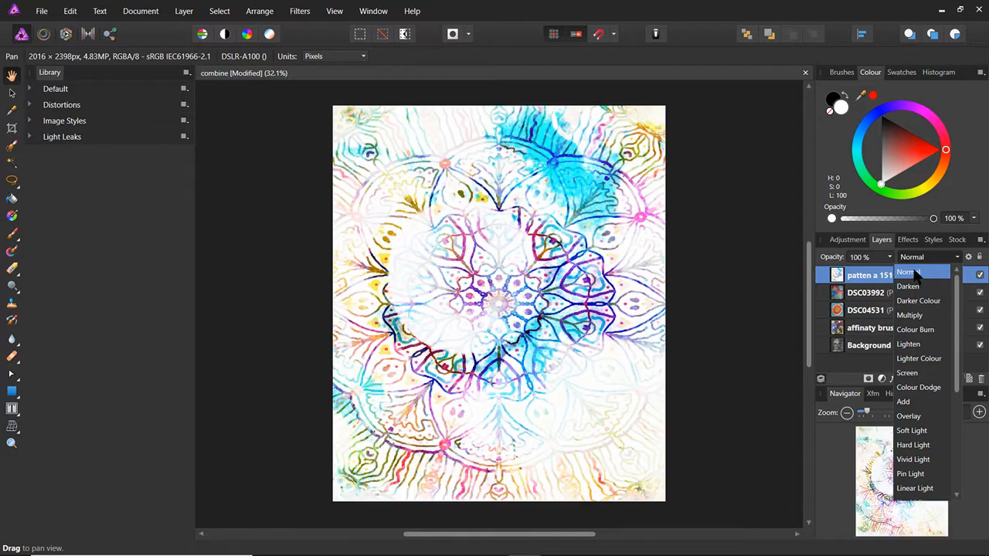
pyautogui.click(913, 272)
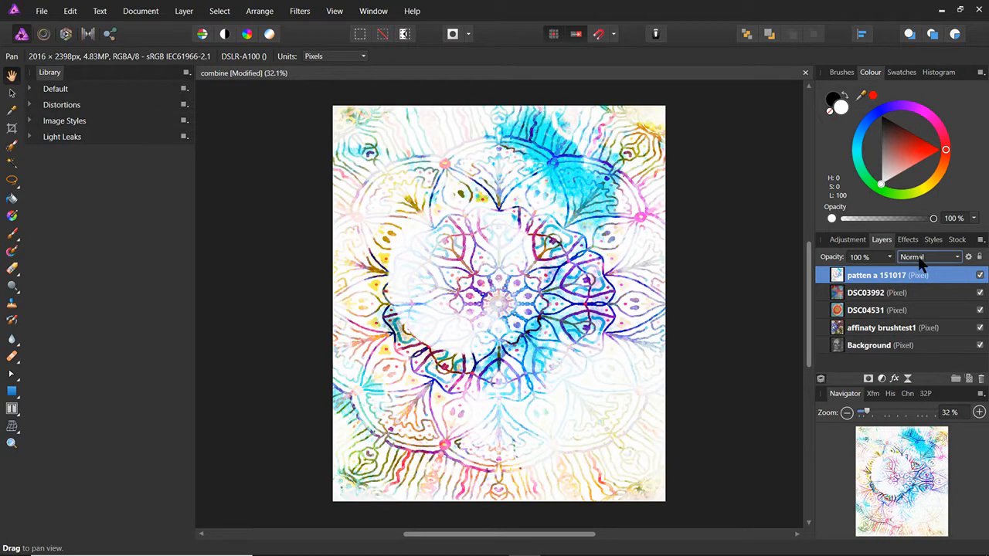
pyautogui.scroll(-1, 919, 263)
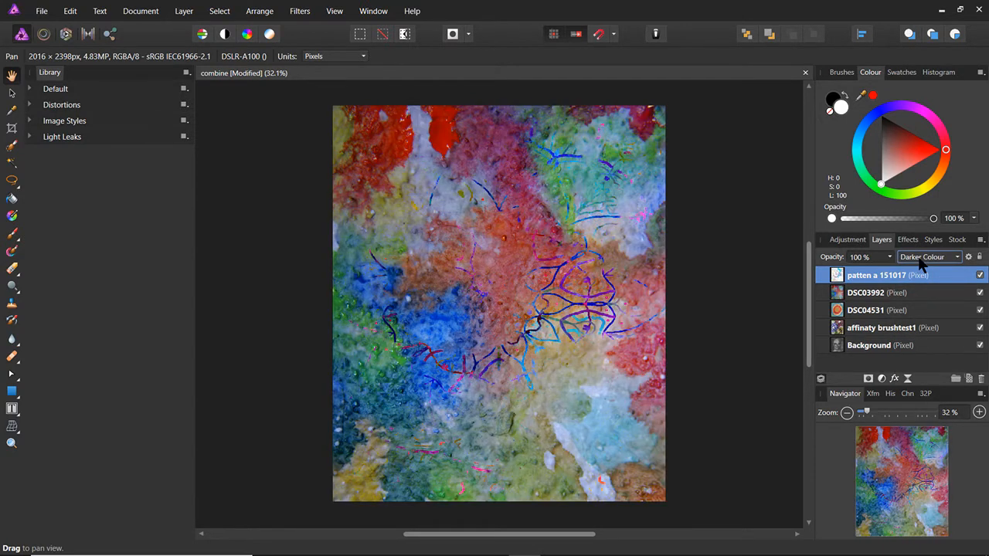
pyautogui.scroll(-2, 919, 263)
pyautogui.scroll(-4, 919, 263)
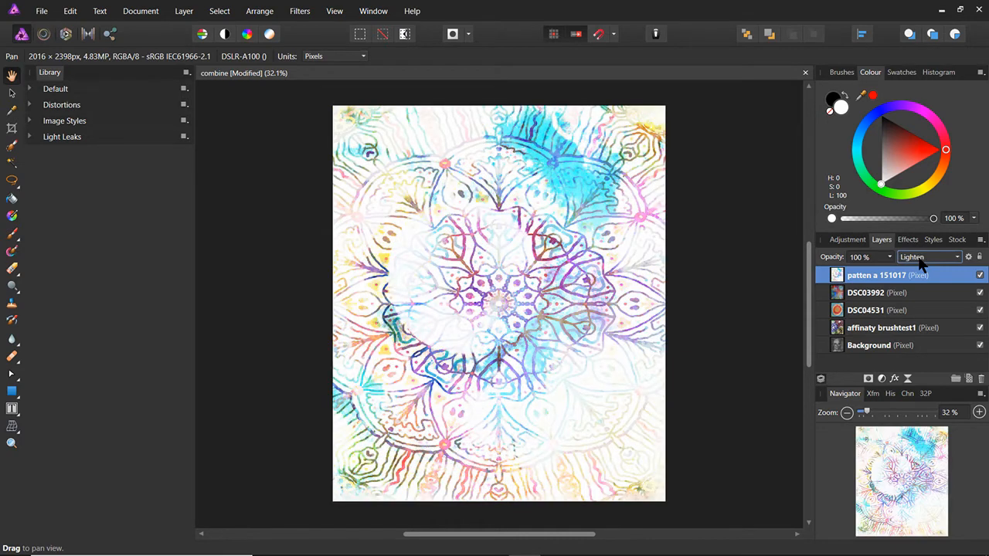
pyautogui.scroll(-4, 917, 256)
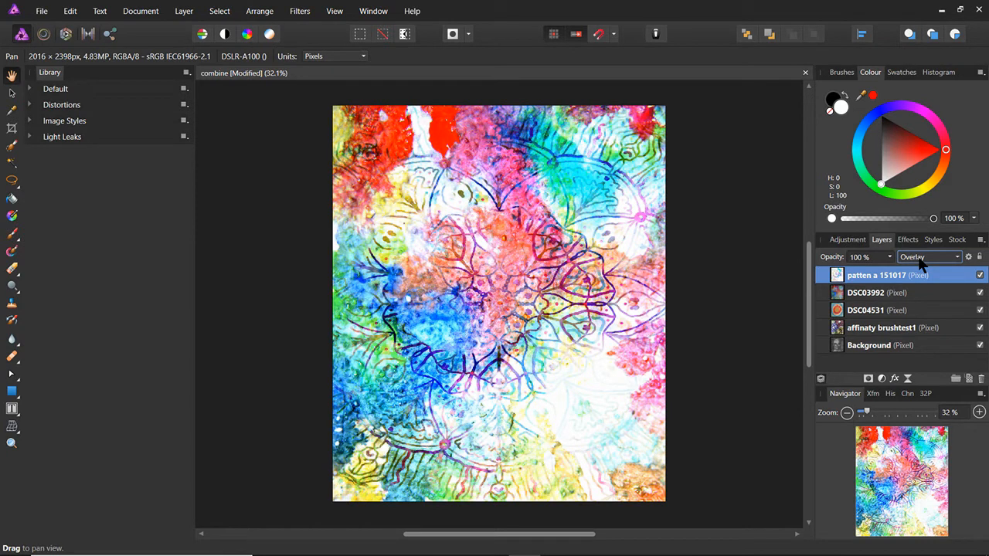
pyautogui.scroll(-1, 918, 264)
pyautogui.scroll(1, 918, 264)
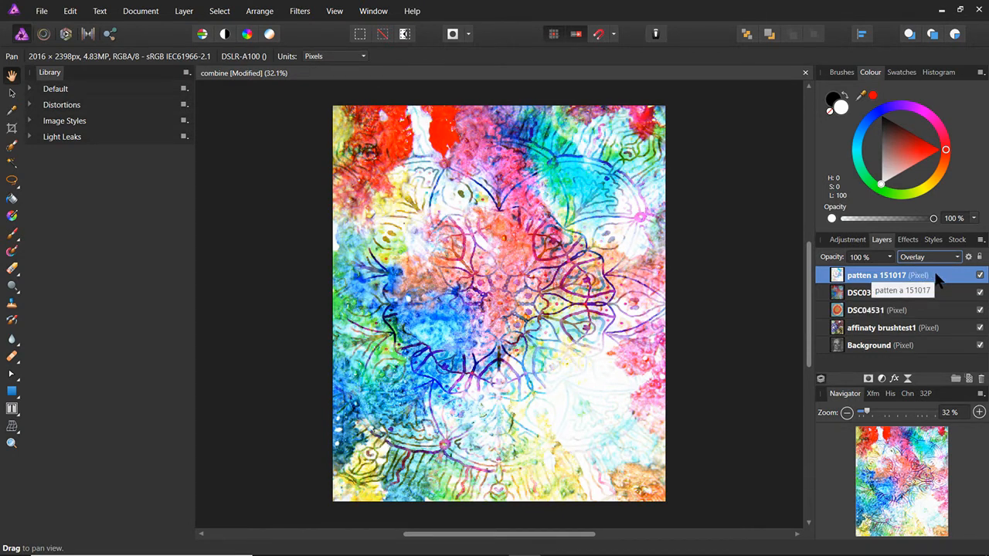
pyautogui.rightClick(936, 278)
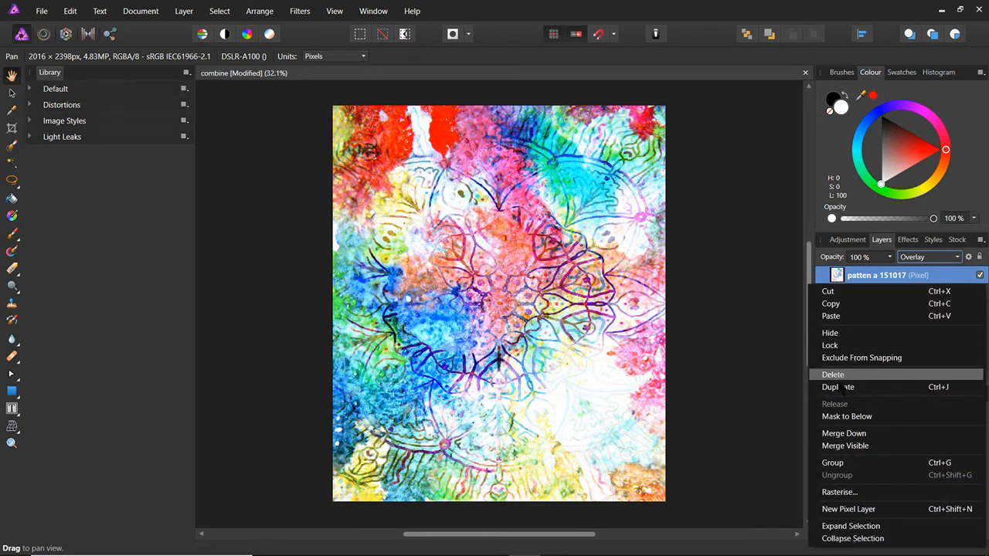
pyautogui.click(863, 433)
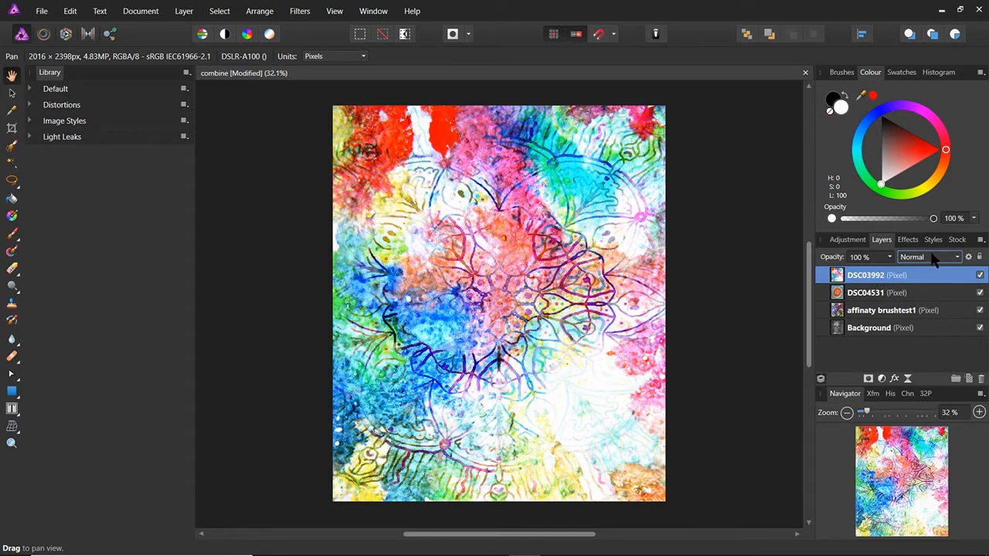
# Place a hidden duplicate of the Background portrait layer at the top of the layer stack
pyautogui.click(879, 332)
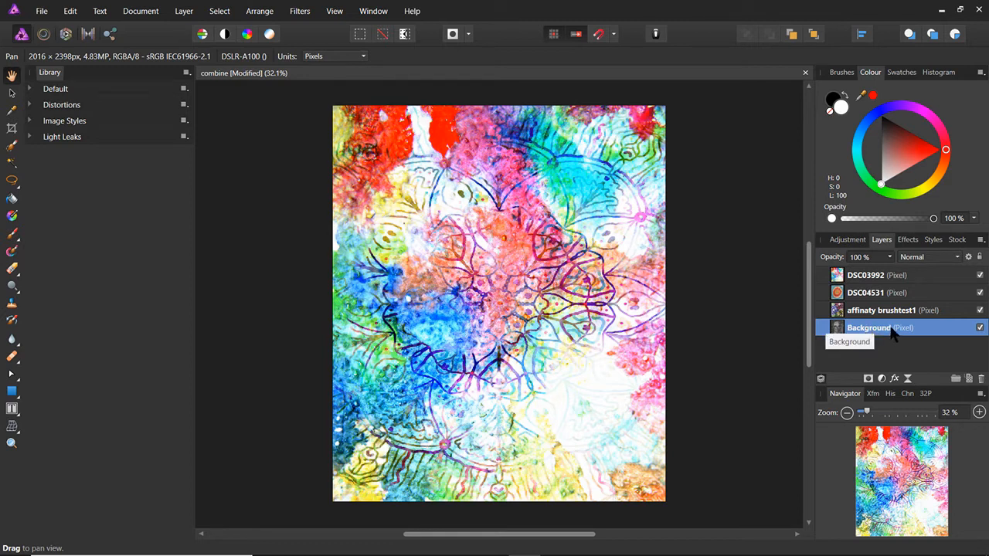
pyautogui.rightClick(894, 330)
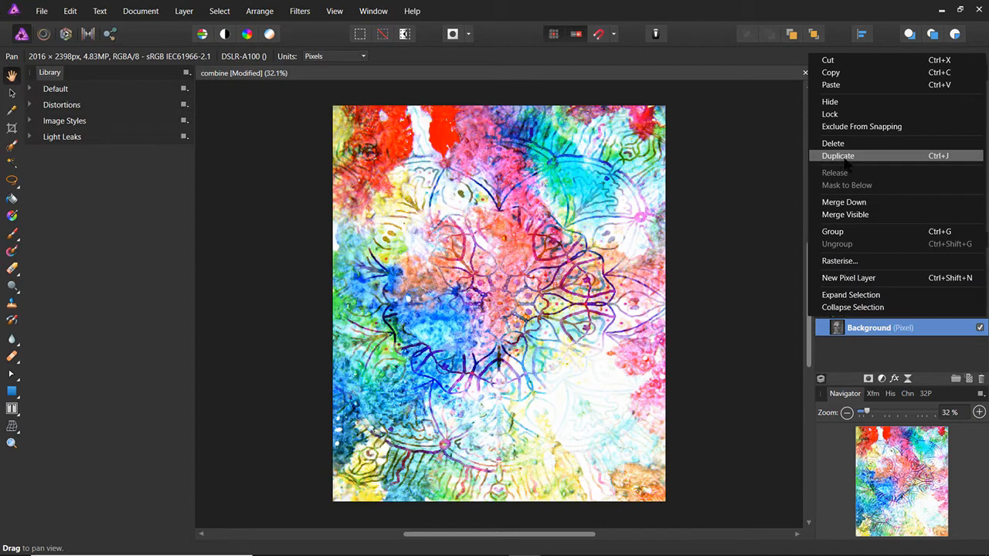
pyautogui.click(845, 156)
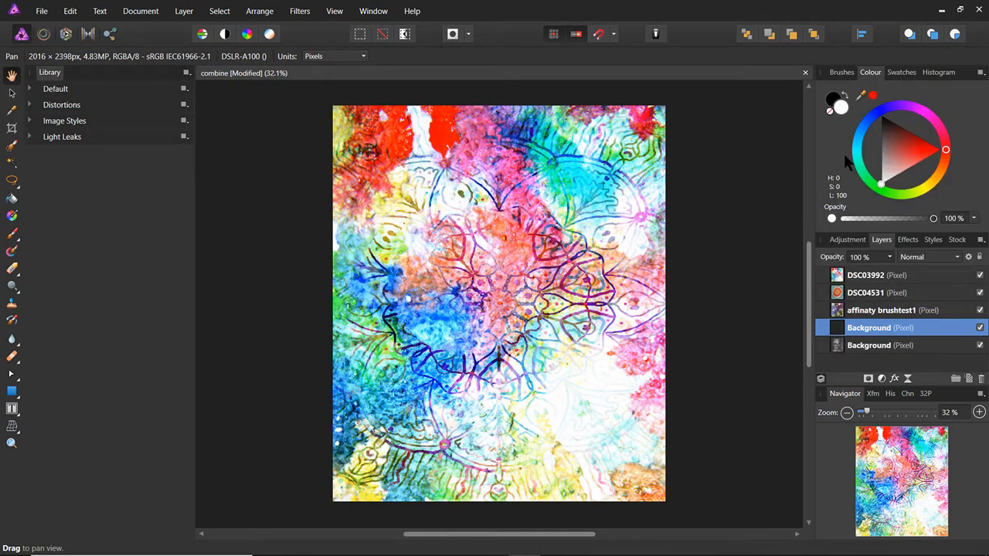
pyautogui.moveTo(892, 331); pyautogui.dragTo(900, 269)
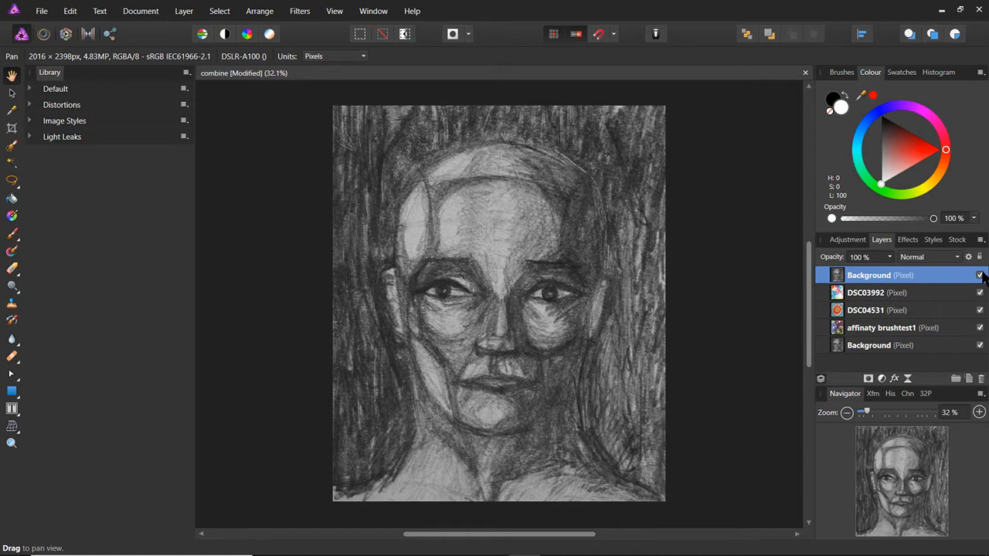
pyautogui.click(979, 275)
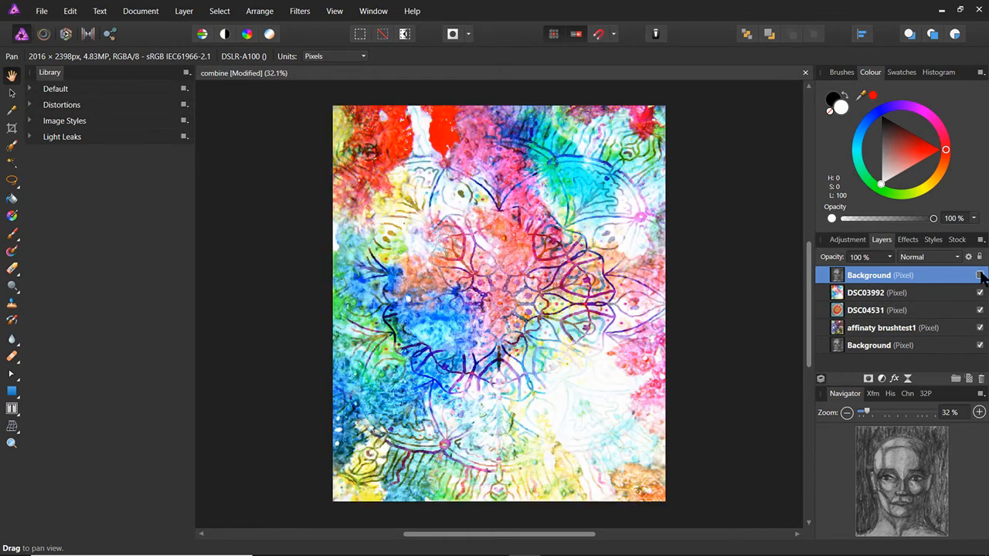
# Set the DSC03992 layer's blend mode to Overlay and merge it down into DSC04531
pyautogui.click(877, 299)
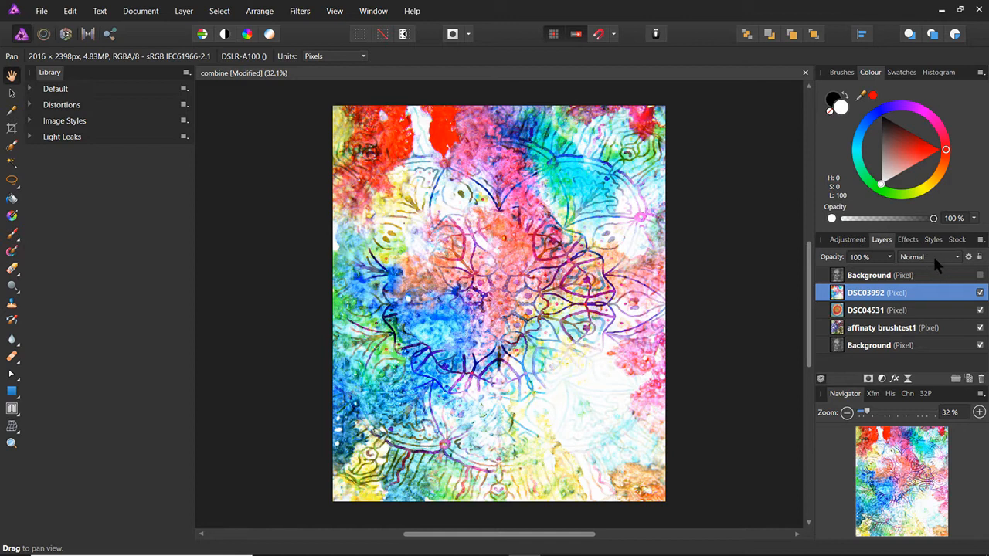
pyautogui.rightClick(913, 299)
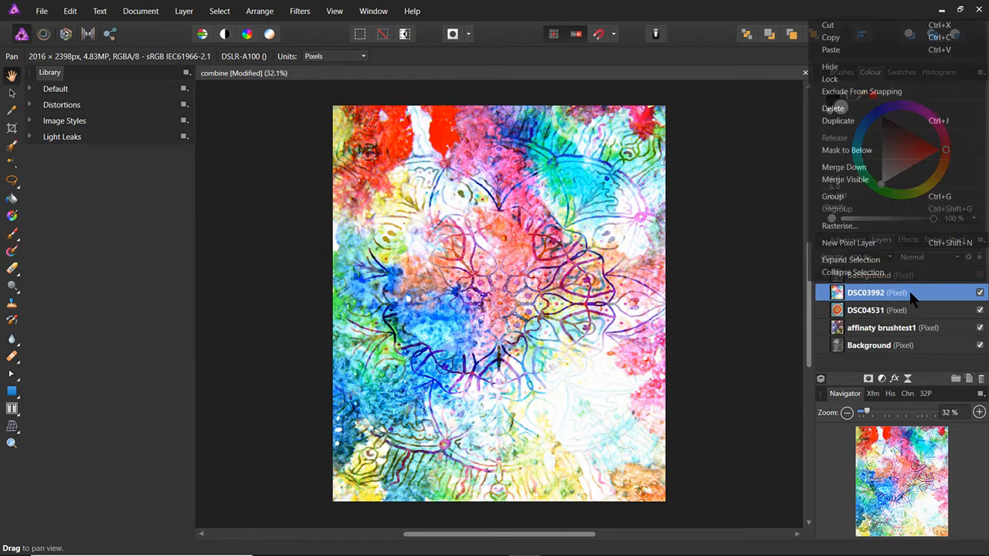
pyautogui.doubleClick(909, 293)
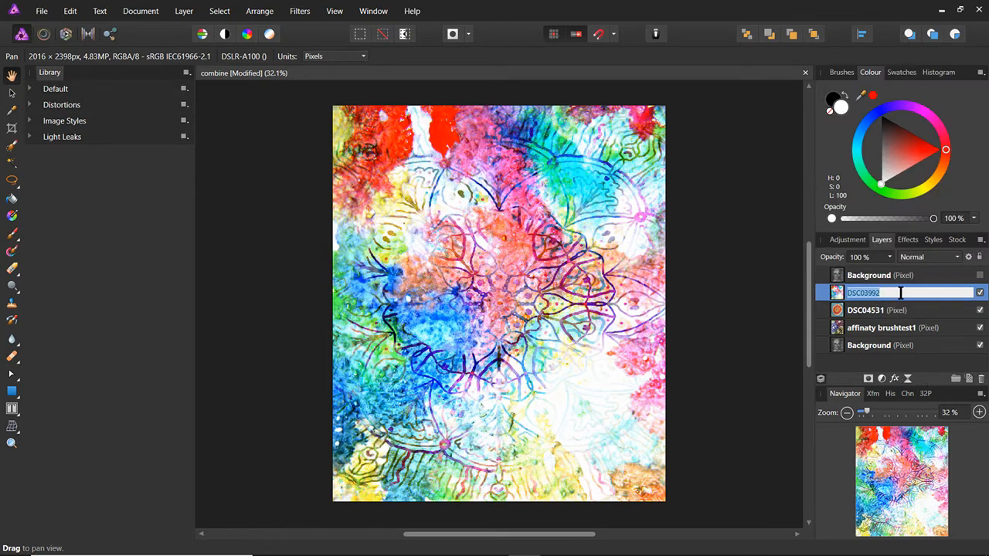
pyautogui.click(942, 255)
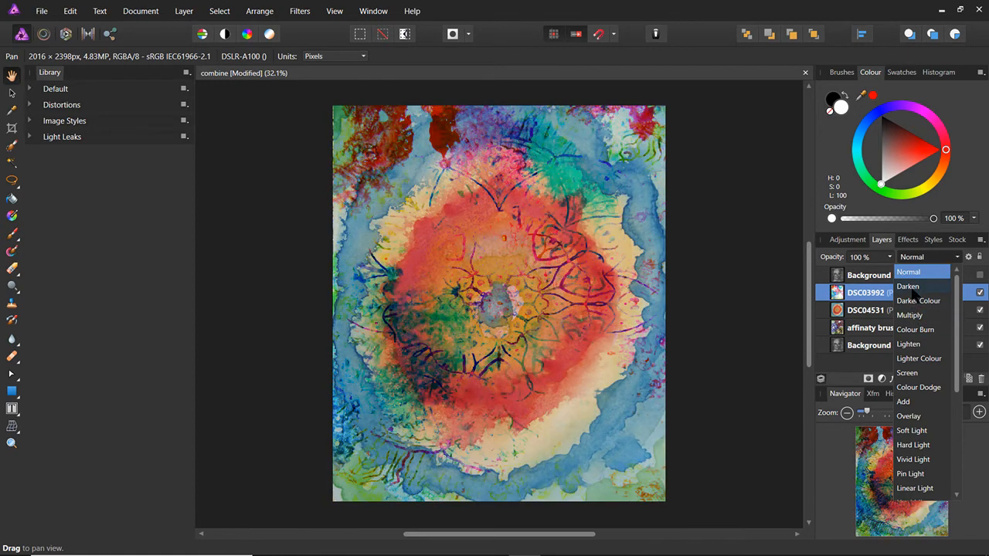
pyautogui.click(911, 274)
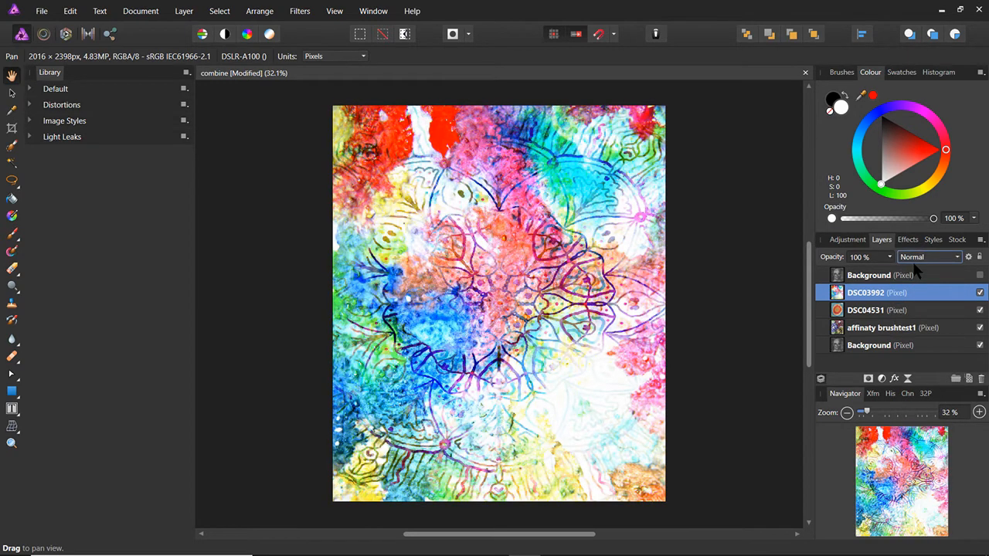
pyautogui.scroll(-1, 919, 258)
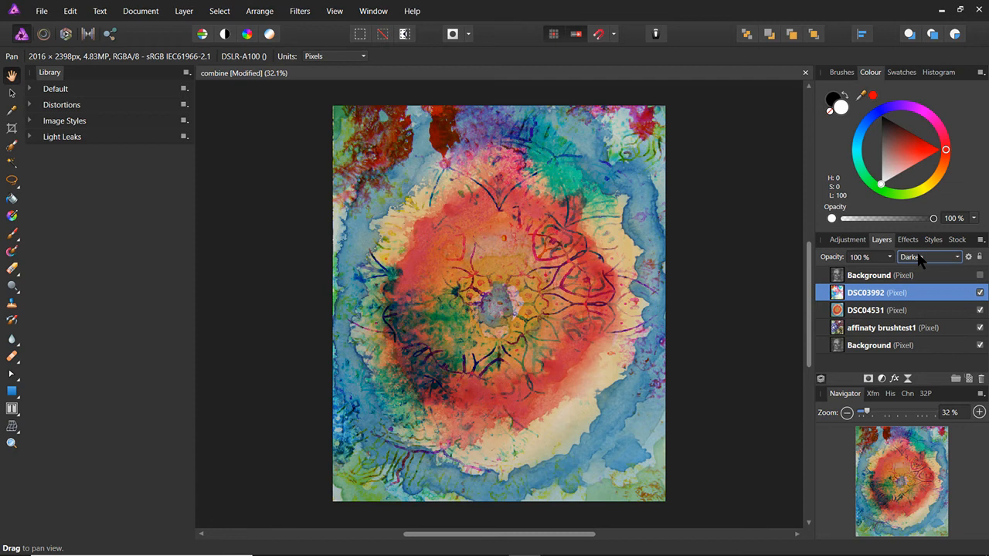
pyautogui.scroll(-1, 919, 260)
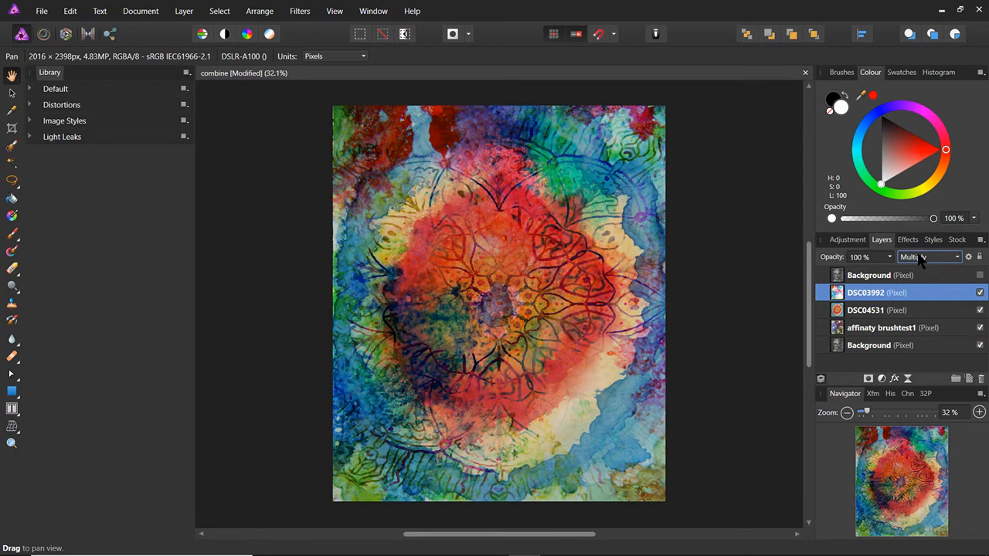
pyautogui.scroll(-5, 919, 261)
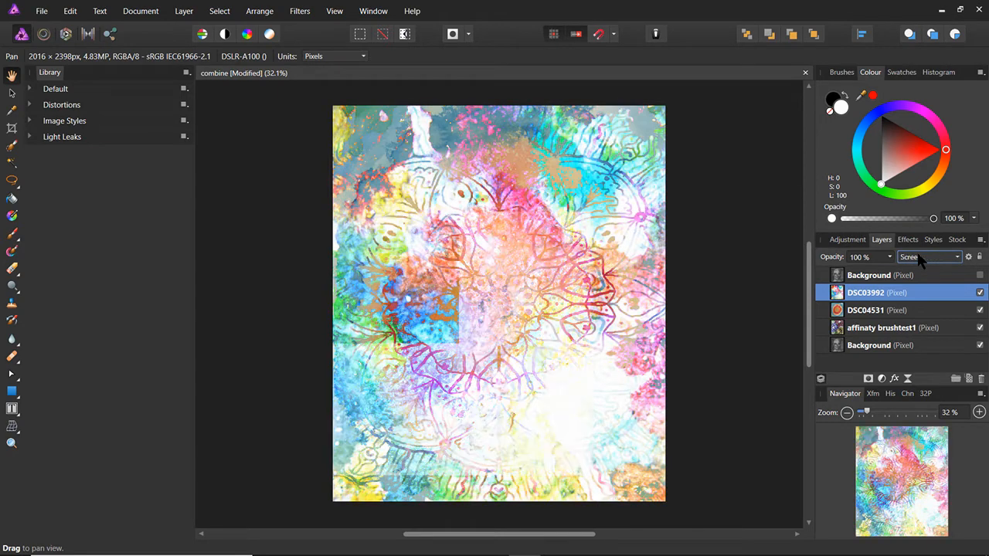
pyautogui.scroll(-4, 920, 261)
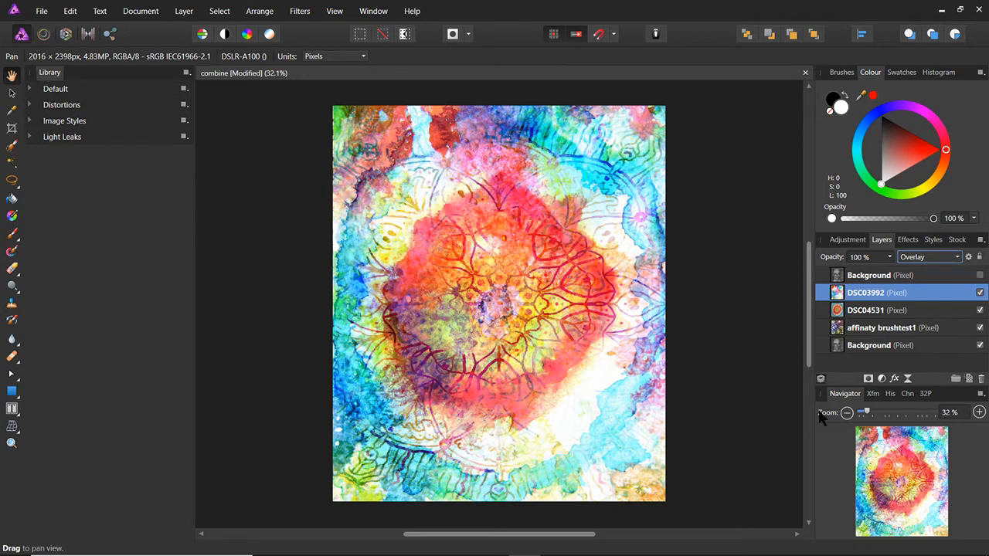
pyautogui.click(919, 295)
pyautogui.rightClick(920, 295)
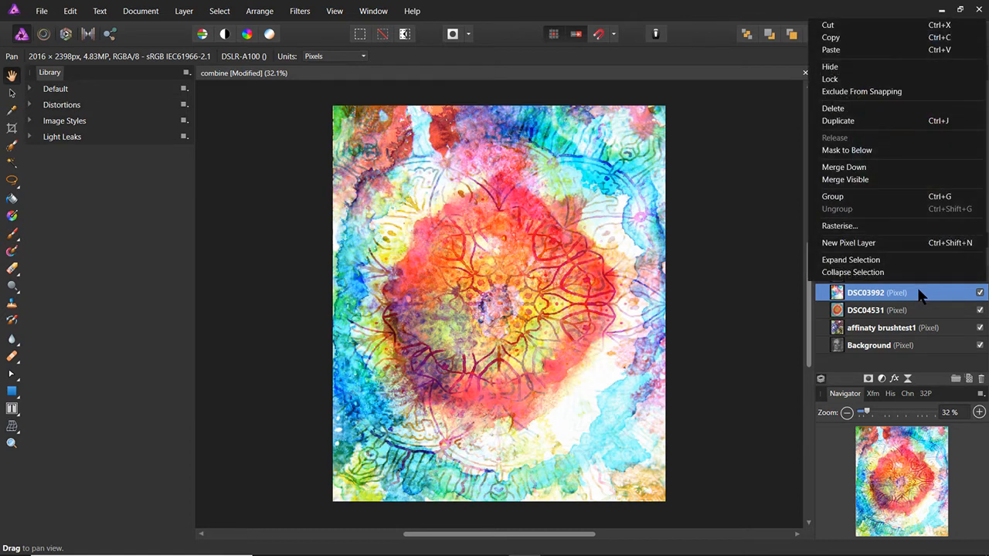
pyautogui.click(859, 177)
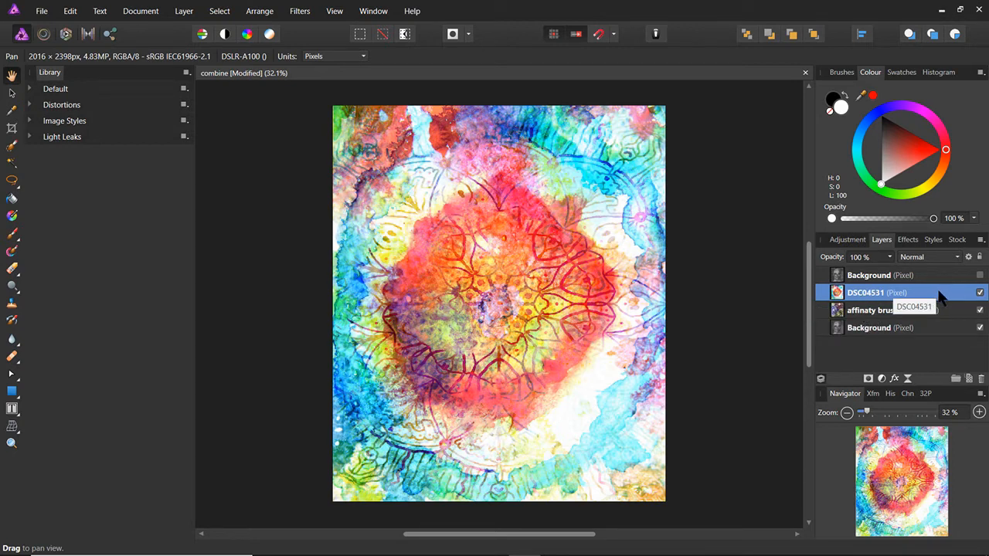
# Try out different blend modes on the DSC04531 layer and settle on Screen
pyautogui.click(929, 256)
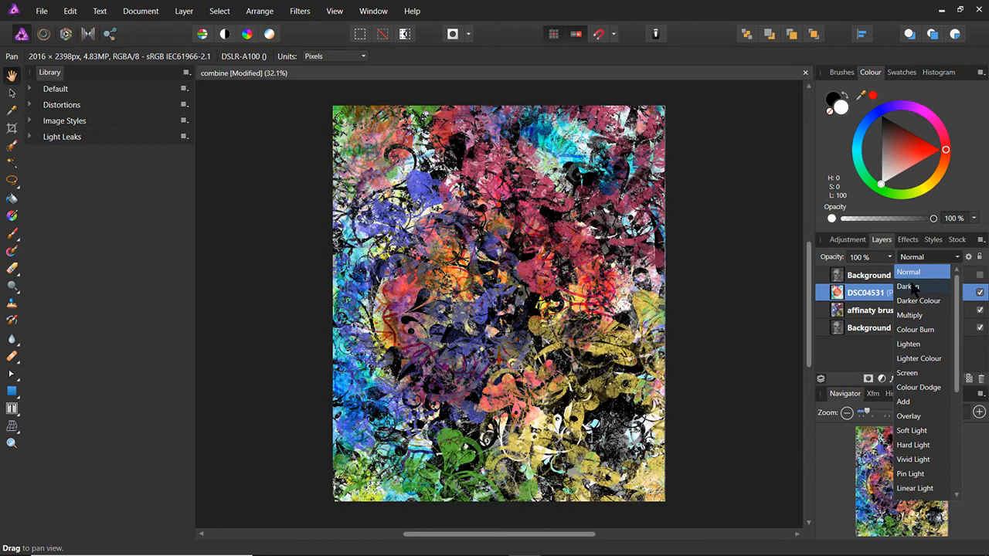
pyautogui.click(916, 273)
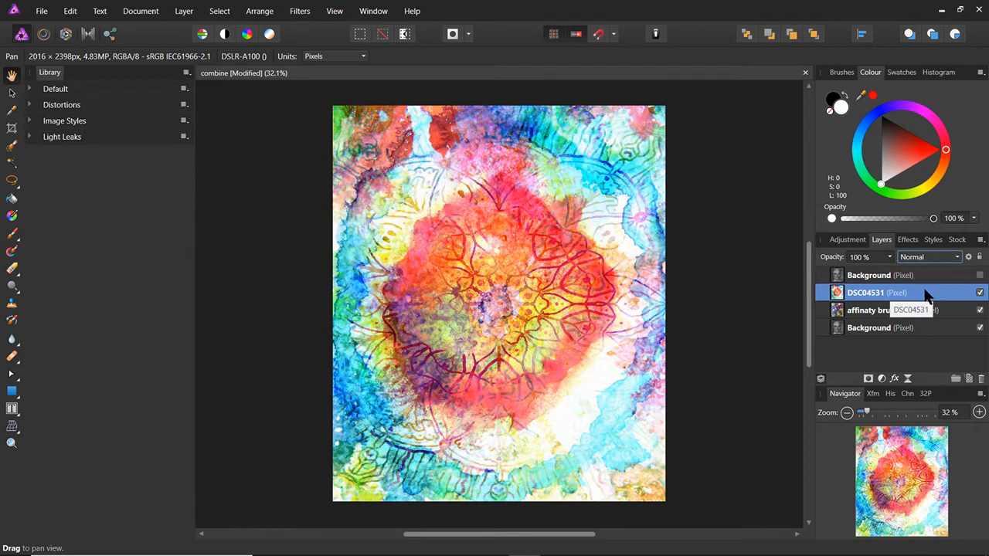
pyautogui.scroll(-1, 924, 255)
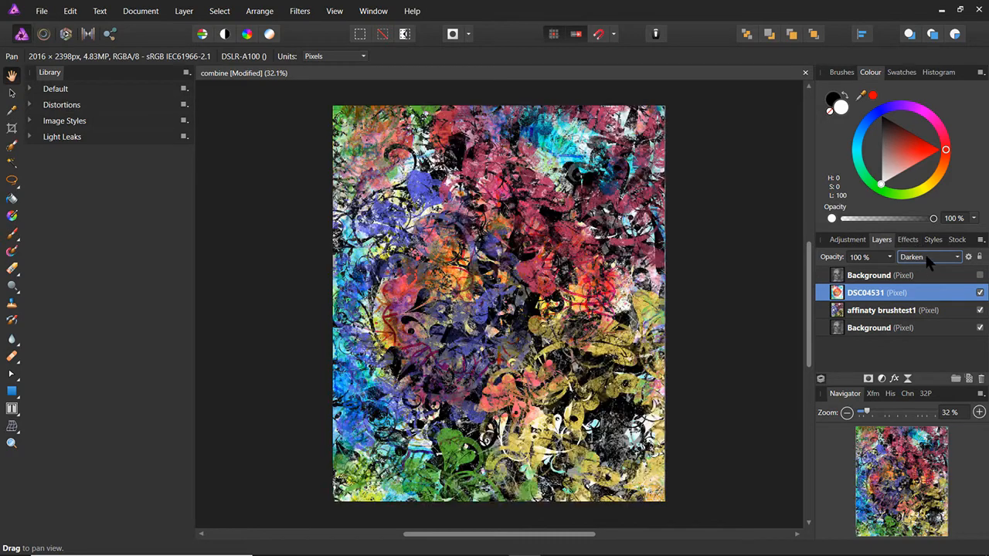
pyautogui.scroll(-1, 925, 257)
pyautogui.scroll(-1, 925, 258)
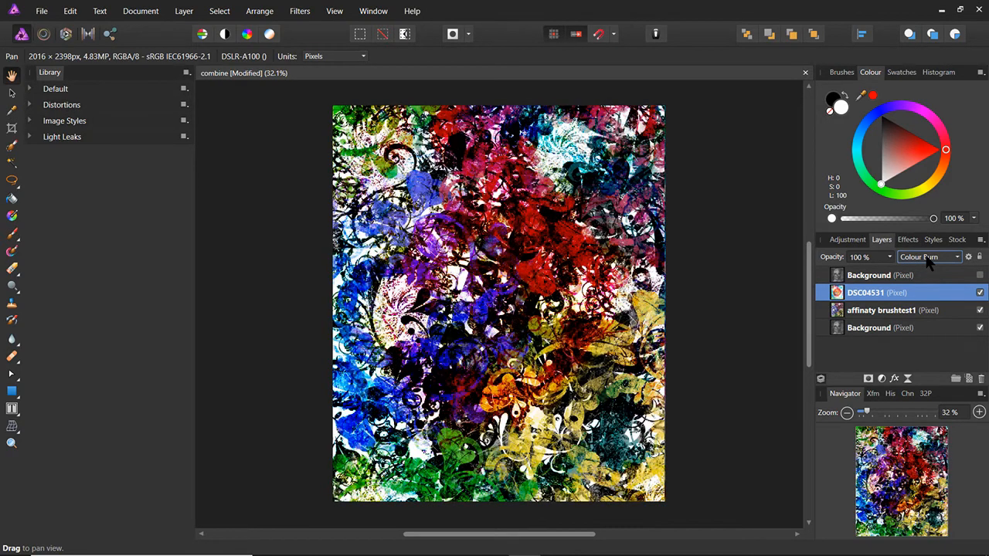
pyautogui.scroll(-3, 927, 262)
pyautogui.scroll(1, 923, 252)
pyautogui.scroll(-1, 924, 252)
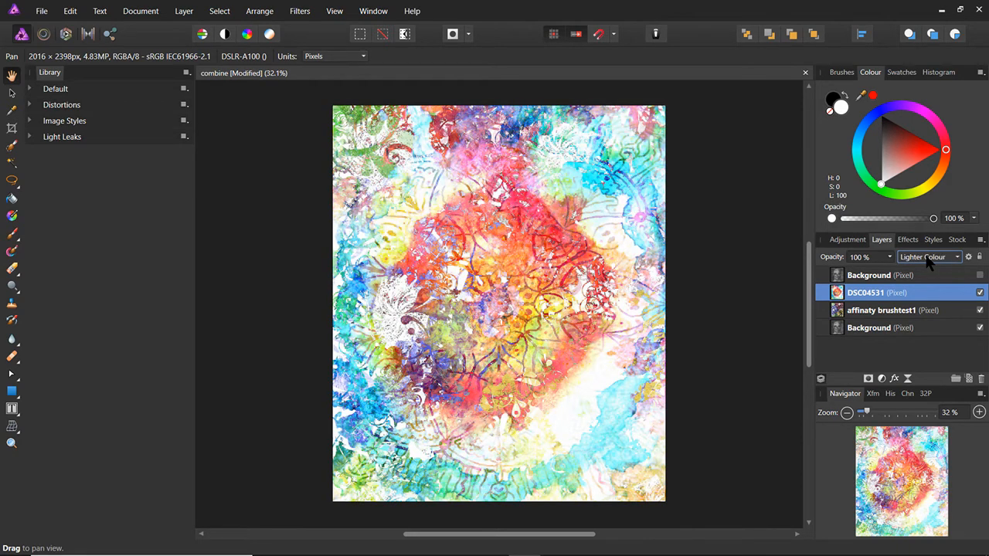
pyautogui.scroll(2, 929, 262)
pyautogui.scroll(1, 927, 263)
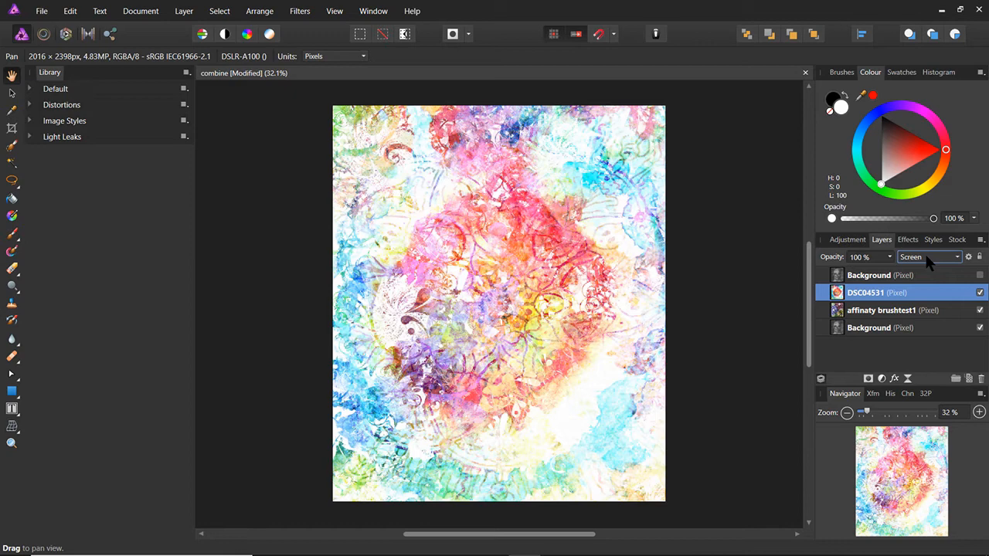
pyautogui.scroll(-4, 923, 252)
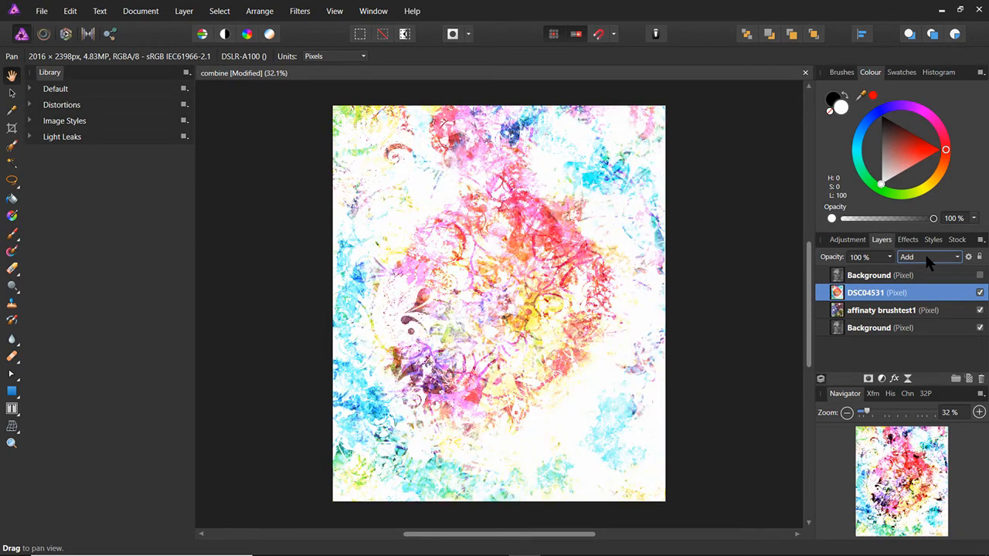
pyautogui.scroll(-2, 924, 255)
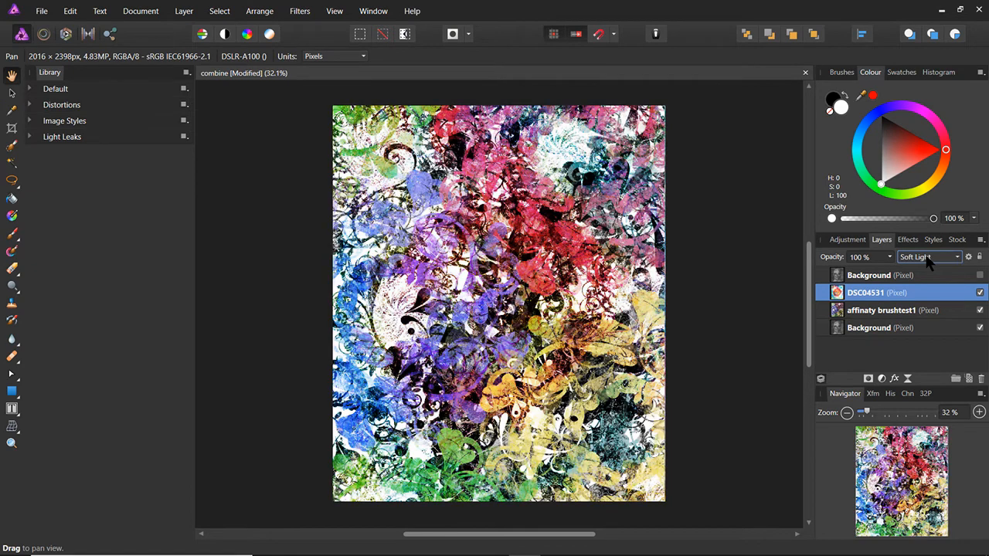
pyautogui.scroll(-2, 928, 258)
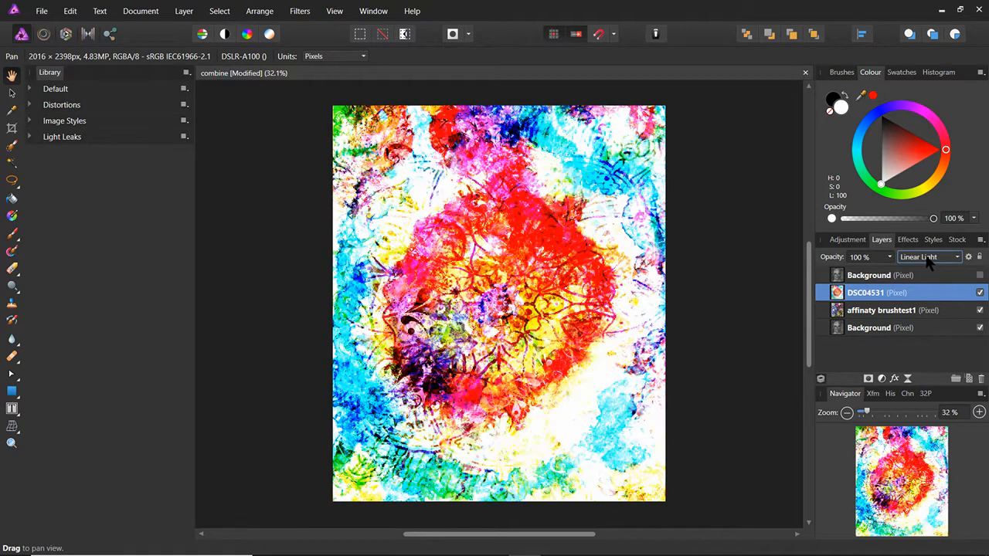
pyautogui.scroll(-4, 929, 261)
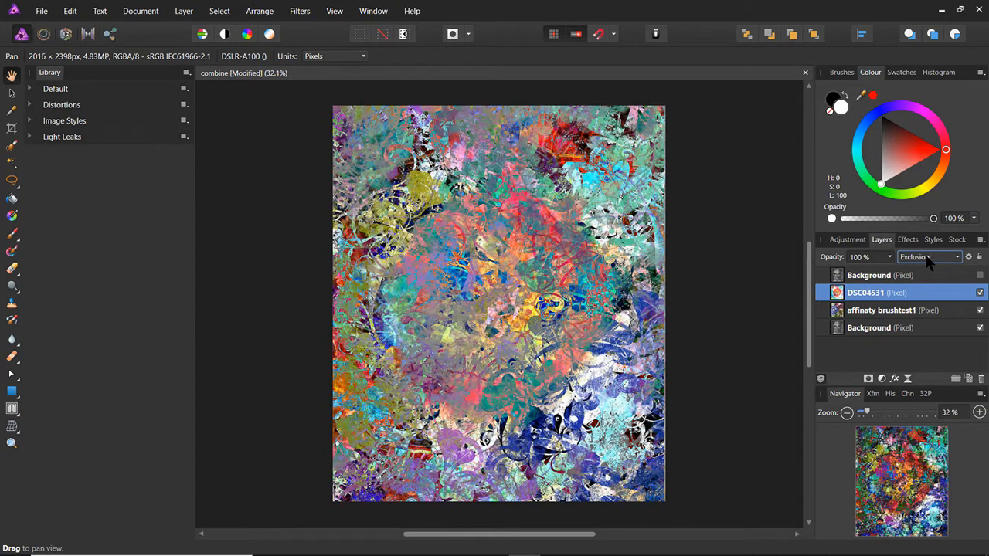
pyautogui.scroll(-4, 928, 261)
pyautogui.scroll(3, 929, 261)
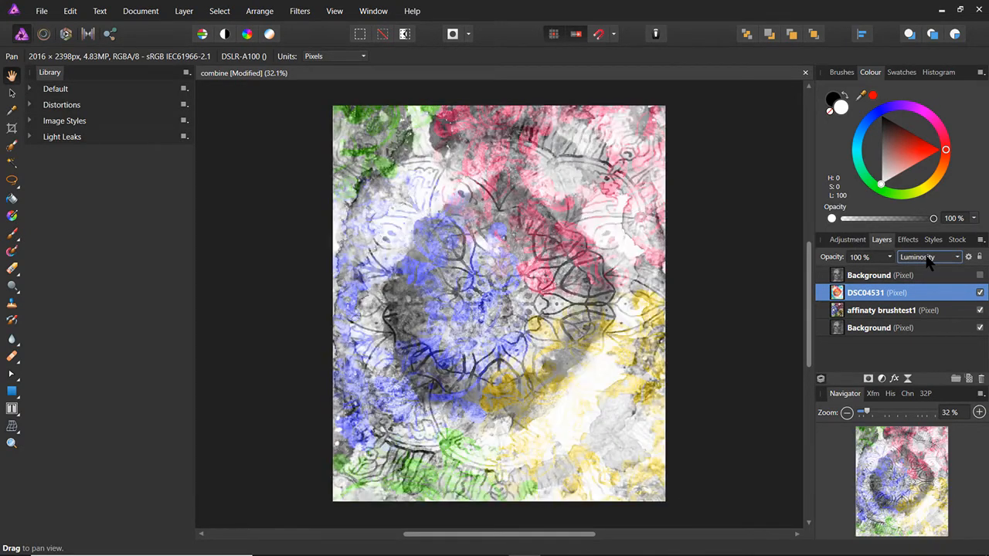
pyautogui.scroll(6, 929, 261)
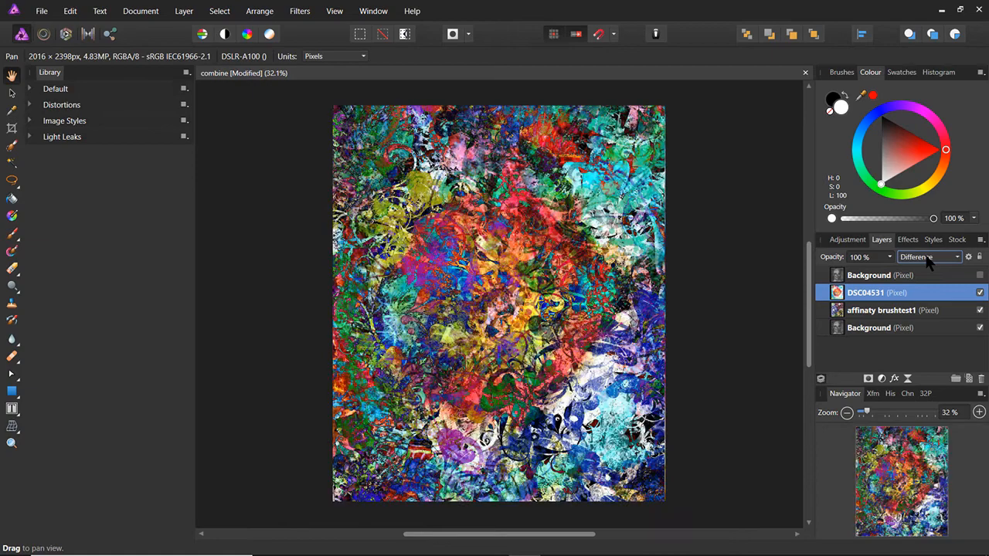
pyautogui.scroll(6, 928, 261)
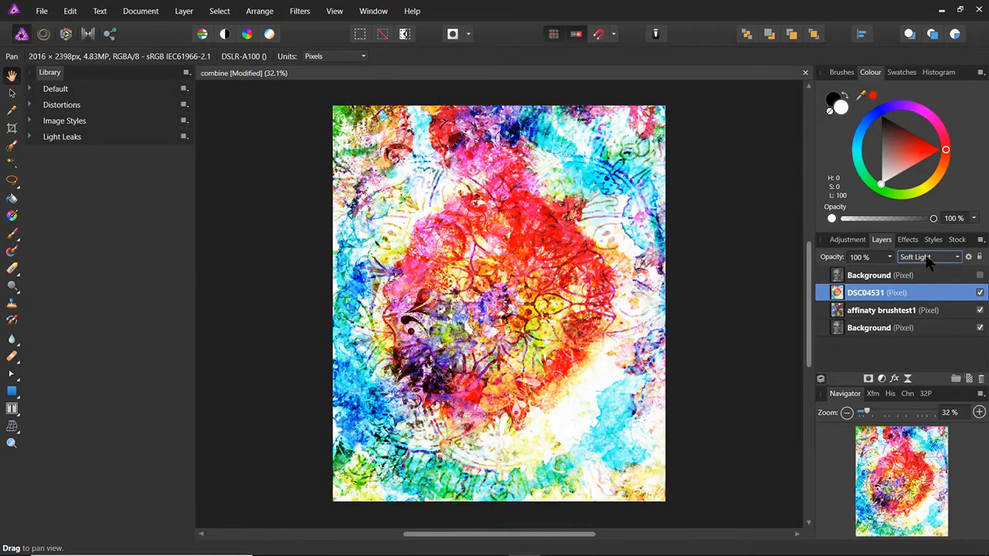
pyautogui.scroll(1, 928, 262)
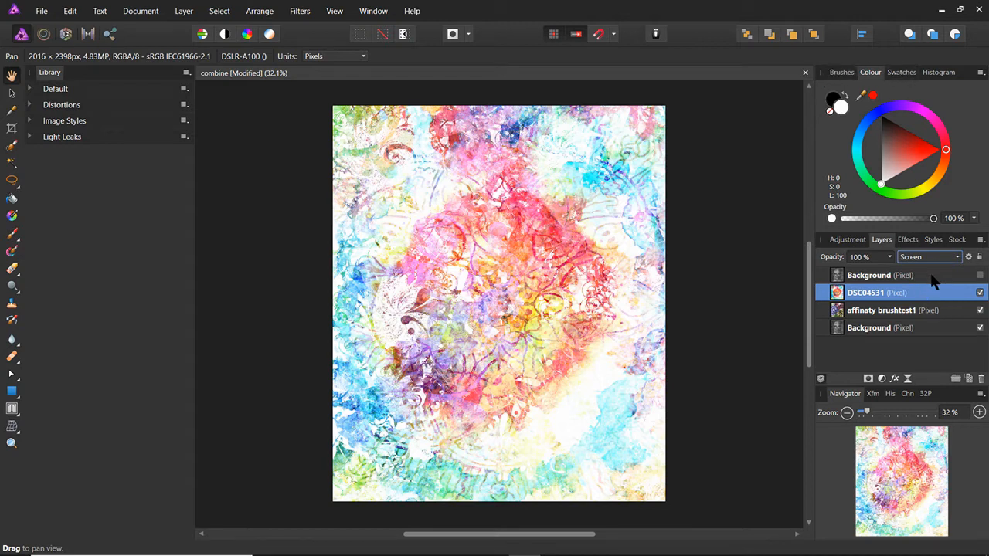
# Merge the DSC04531 layer down into the affinaty brushtest1 layer
pyautogui.rightClick(927, 295)
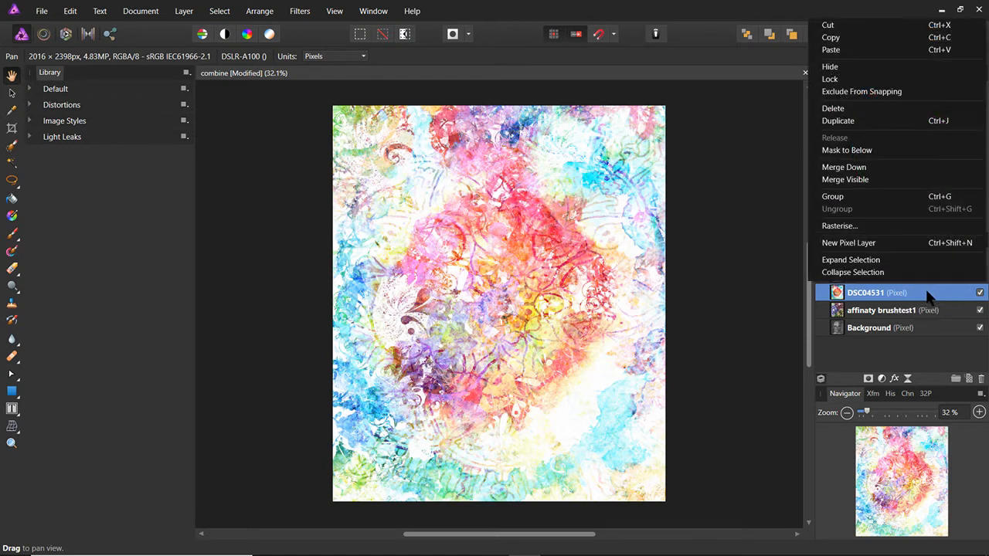
pyautogui.click(845, 179)
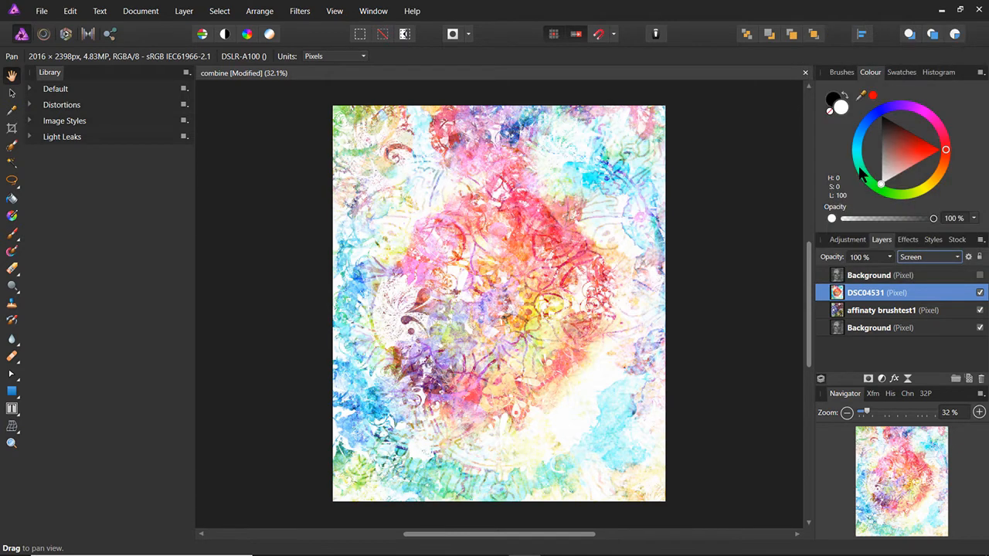
pyautogui.press('Delete')
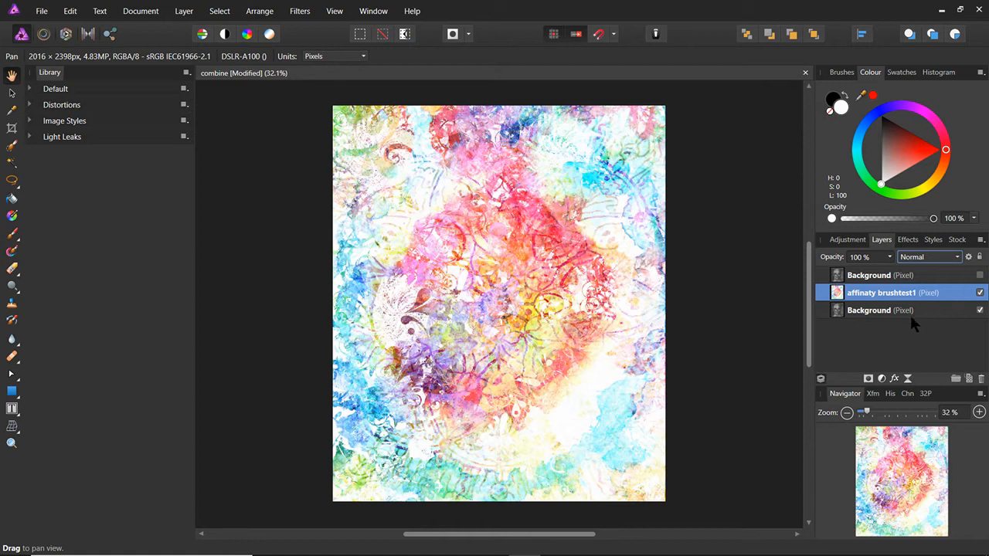
# Duplicate the merged affinaty brushtest1 layer, move the copy to the top of the layer stack and hide it
pyautogui.rightClick(946, 299)
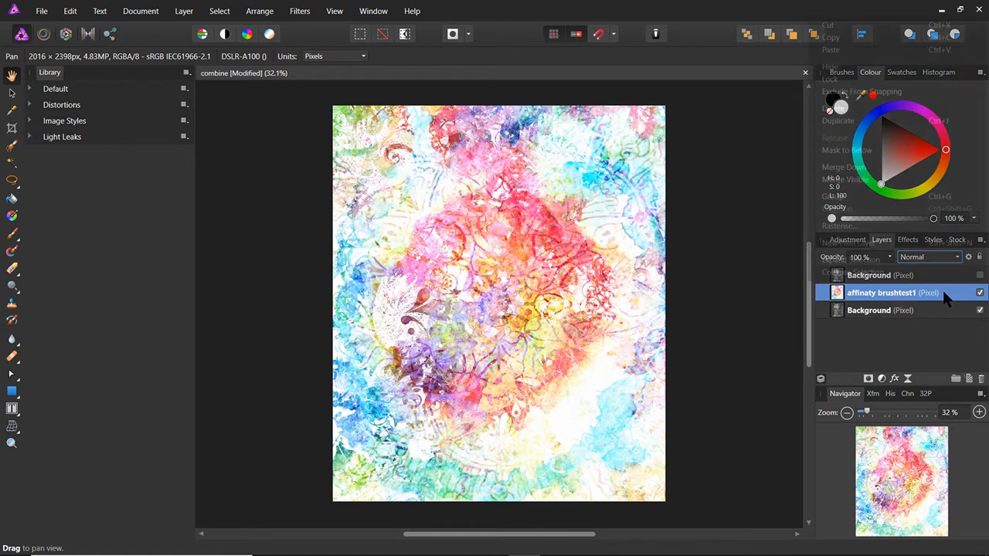
pyautogui.click(842, 122)
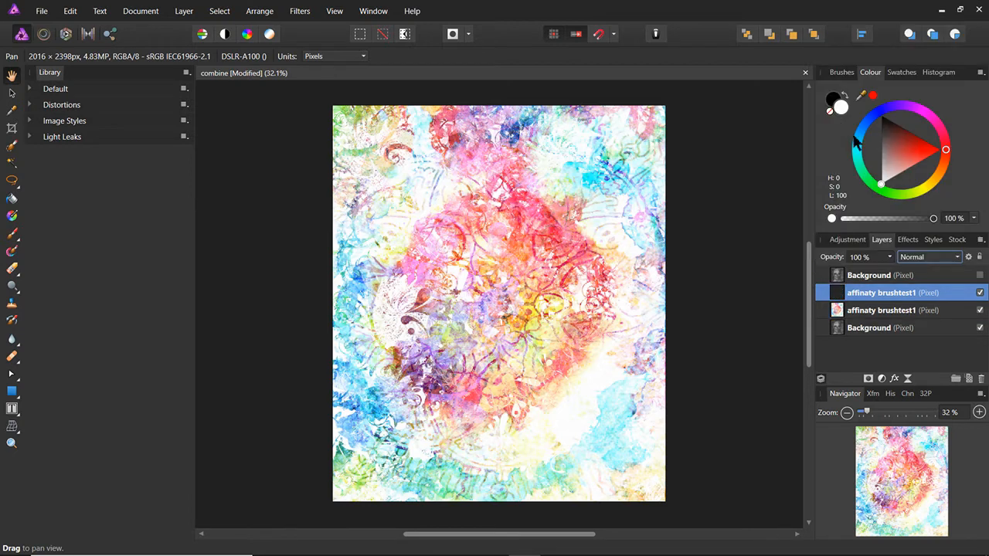
pyautogui.doubleClick(954, 293)
pyautogui.moveTo(952, 293); pyautogui.dragTo(950, 271)
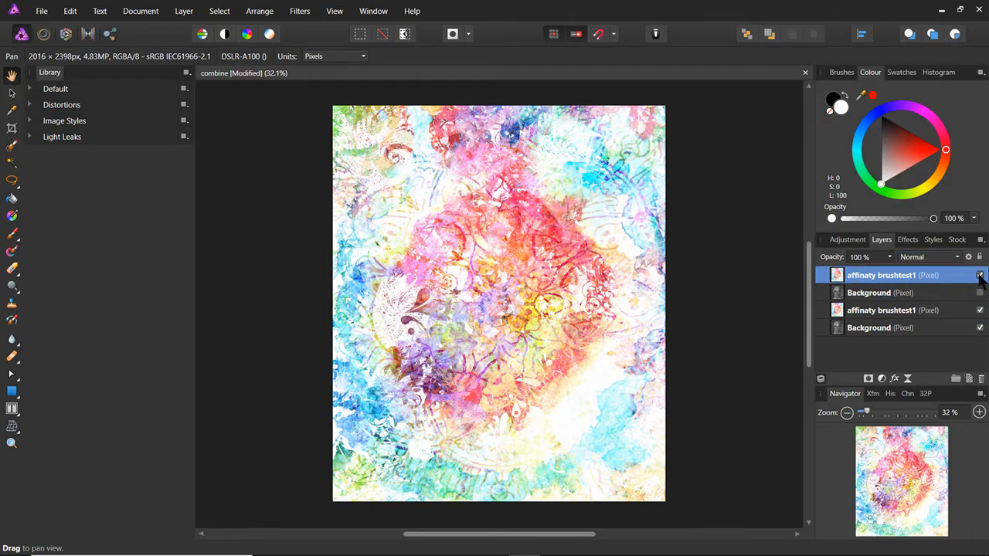
# Hide the lower affinaty brushtest1 layer and keep the bottom Background portrait layer selected
pyautogui.click(904, 314)
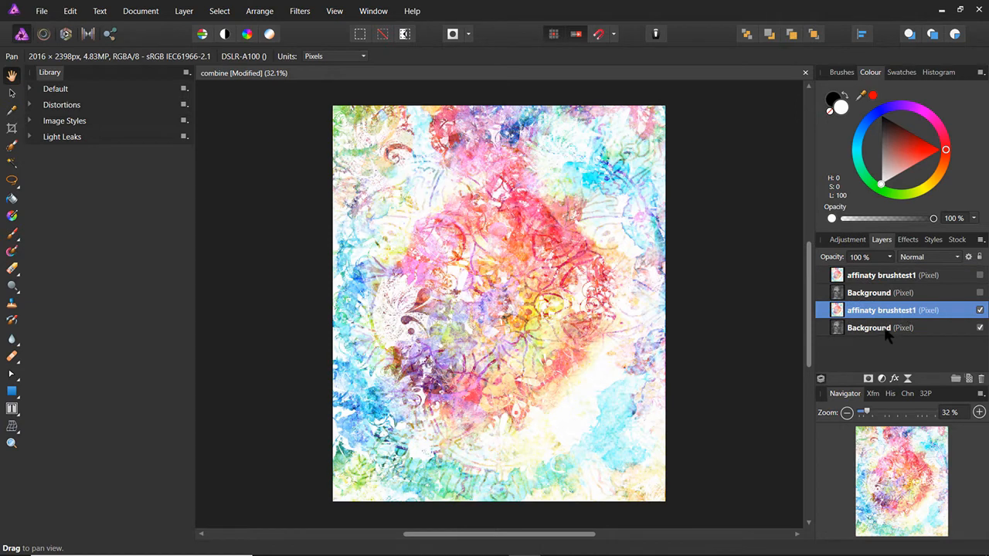
pyautogui.click(859, 327)
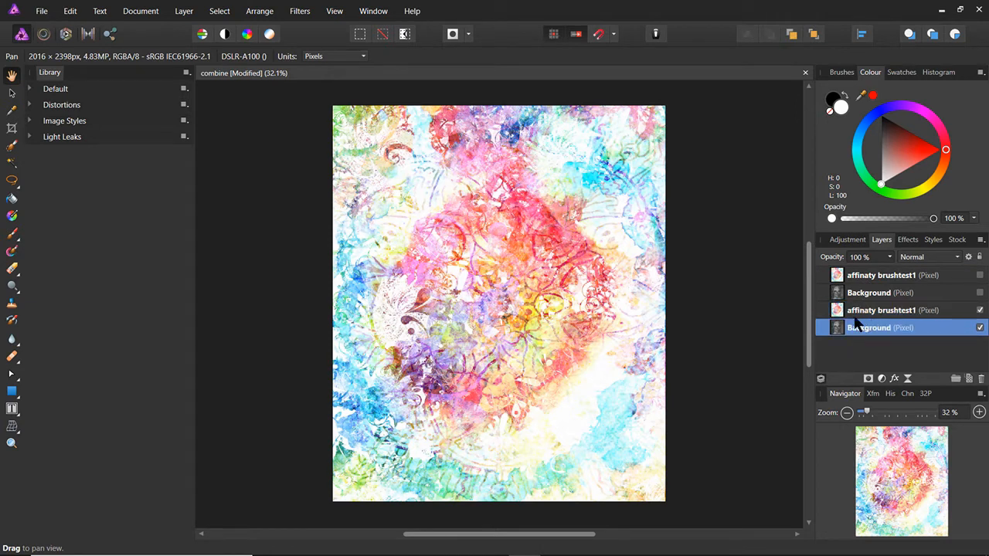
pyautogui.click(979, 310)
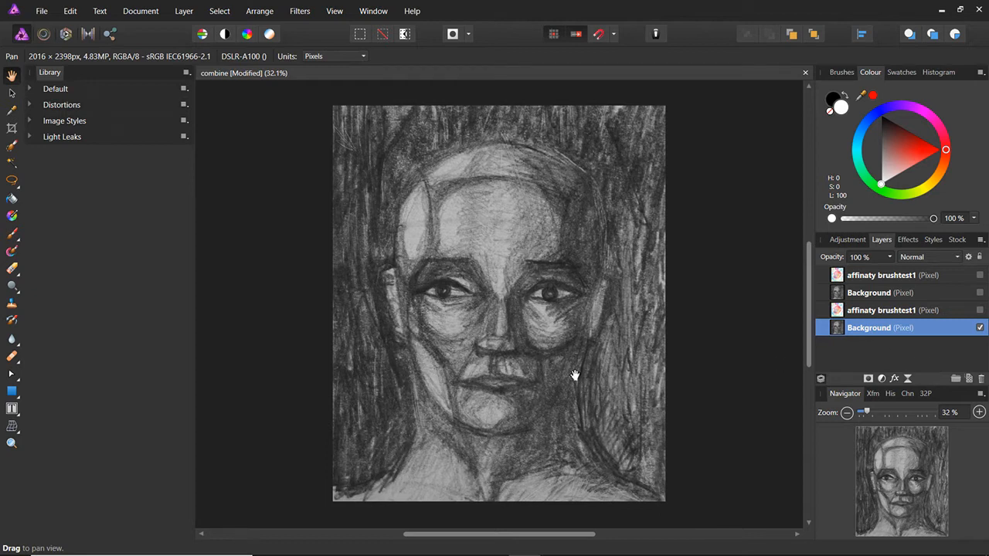
pyautogui.rightClick(878, 326)
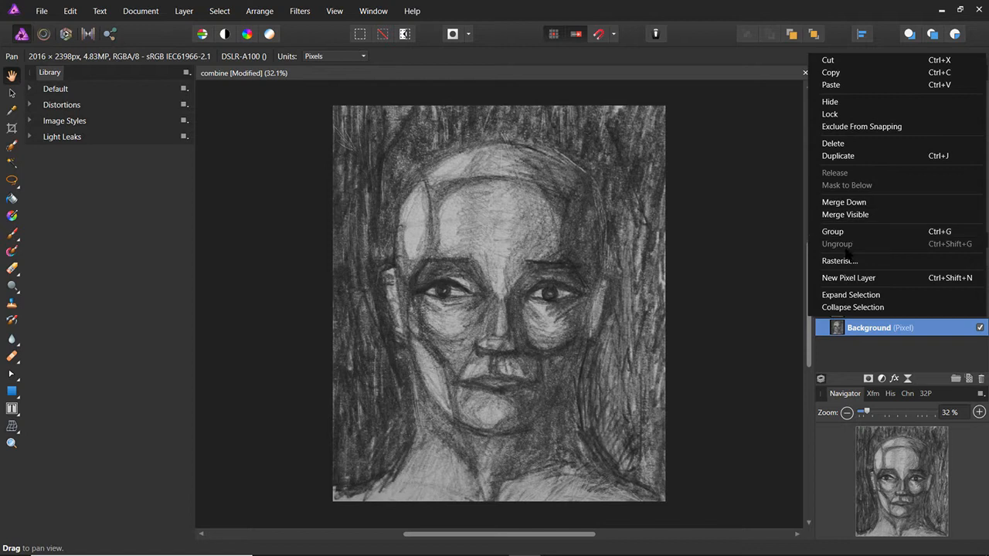
pyautogui.click(894, 358)
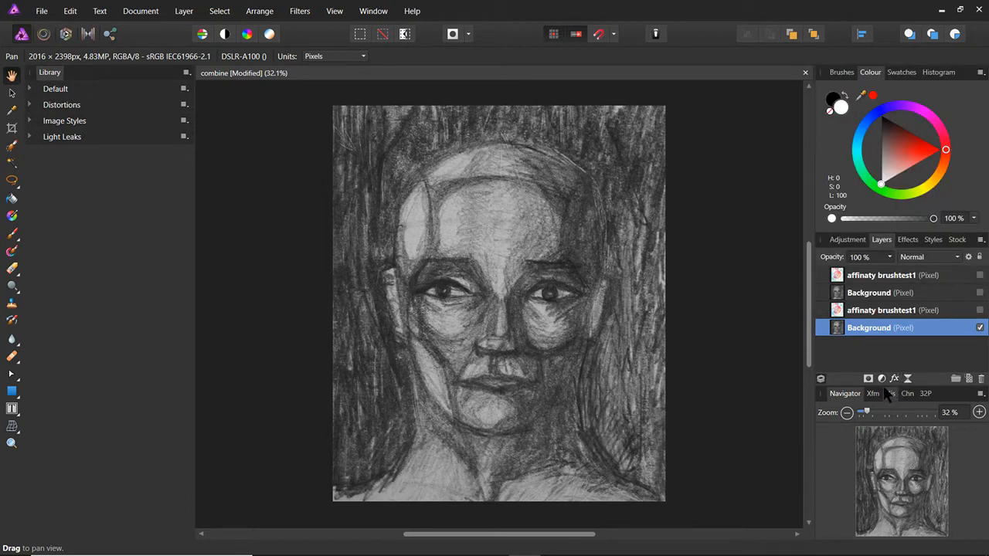
# Add an Invert adjustment above the bottom Background portrait layer and merge it down
pyautogui.click(881, 378)
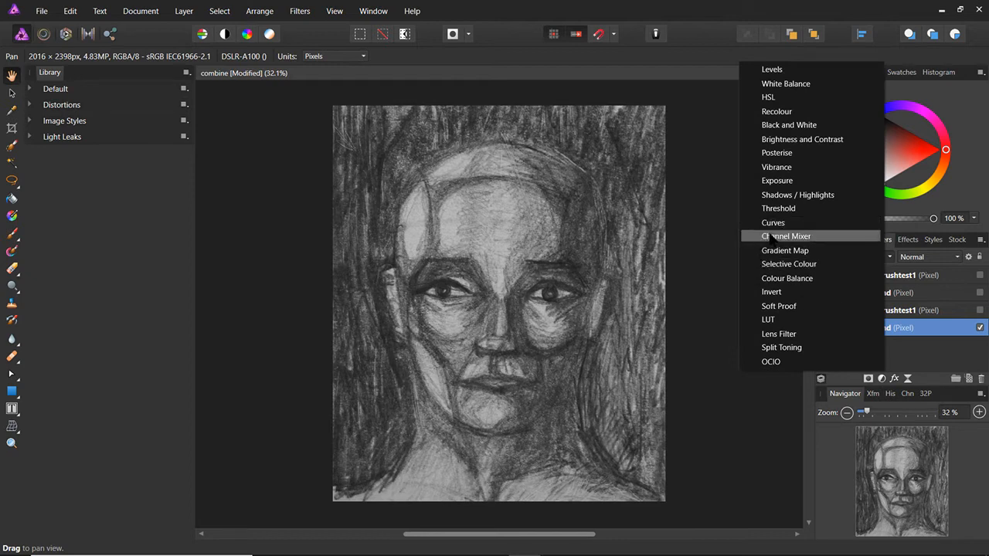
pyautogui.click(781, 294)
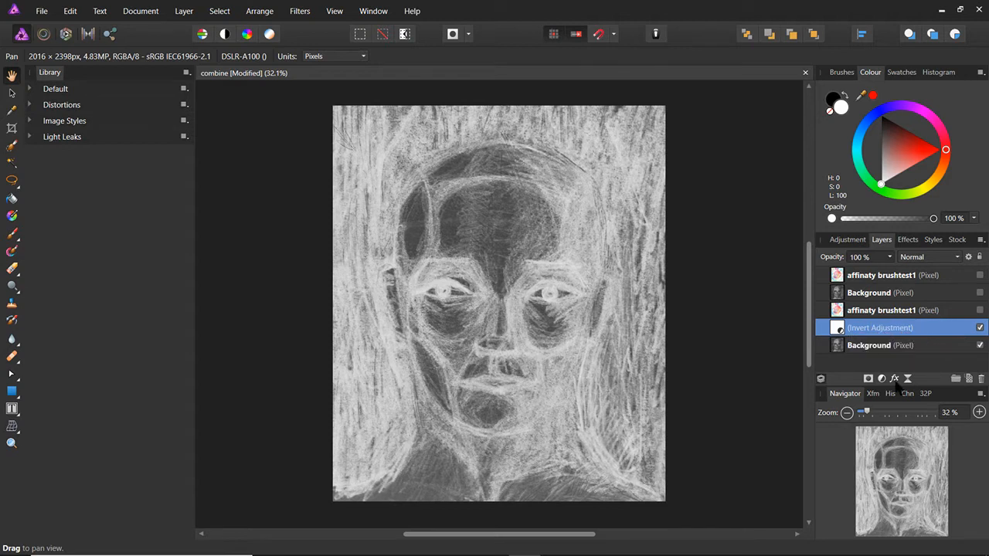
pyautogui.rightClick(881, 330)
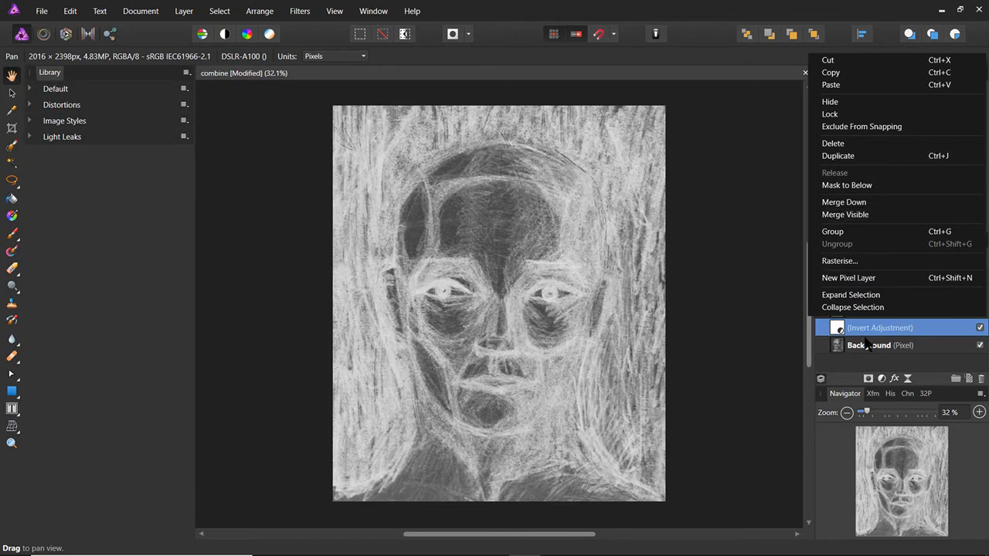
pyautogui.click(845, 204)
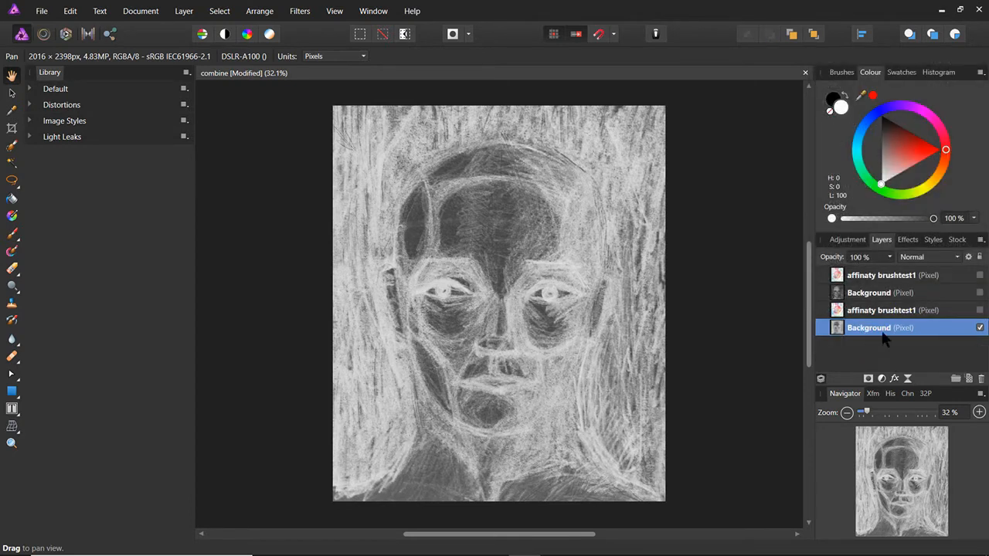
# Add a Levels adjustment to the bottom Background layer with black level 37%, white level 82% and gamma 1.535, and merge it
pyautogui.click(881, 378)
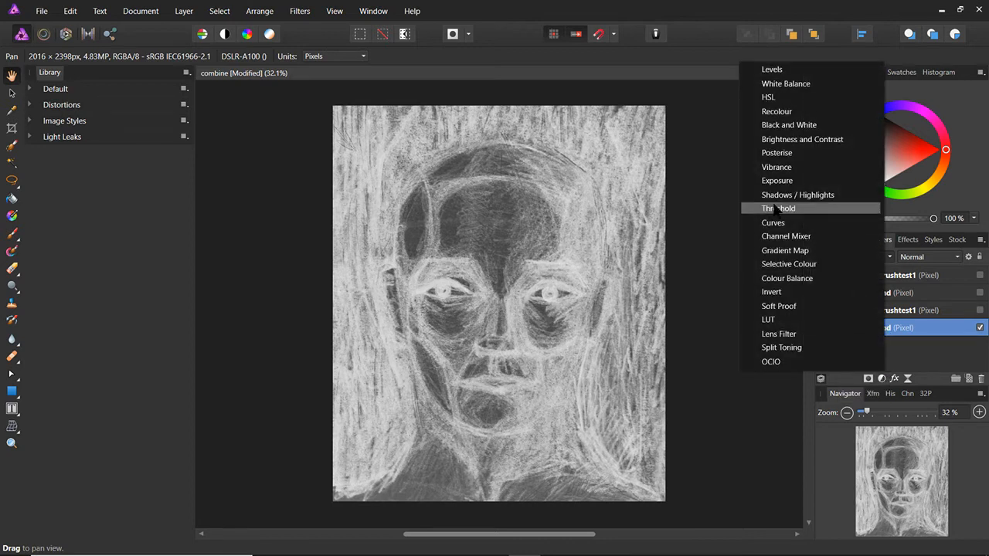
pyautogui.click(773, 70)
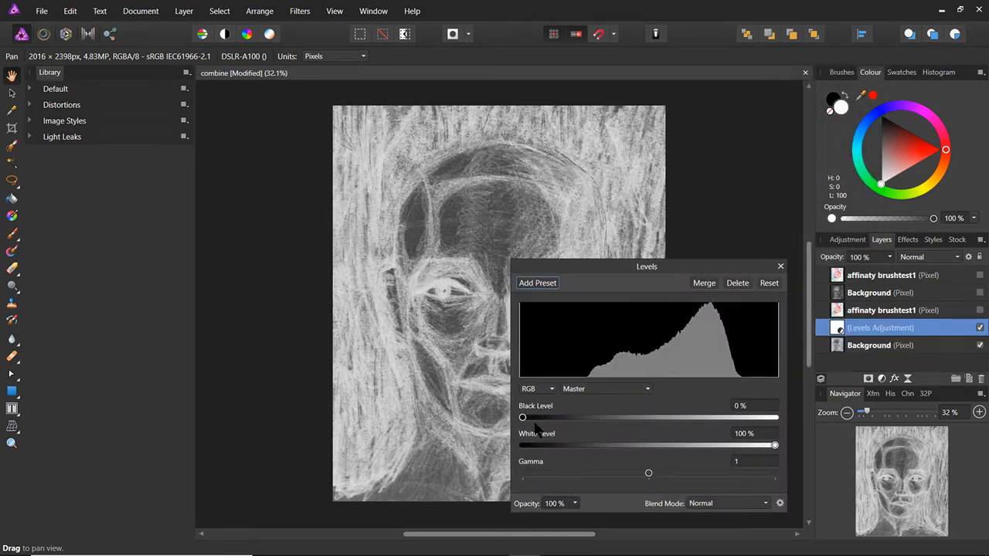
pyautogui.moveTo(522, 420); pyautogui.dragTo(617, 428)
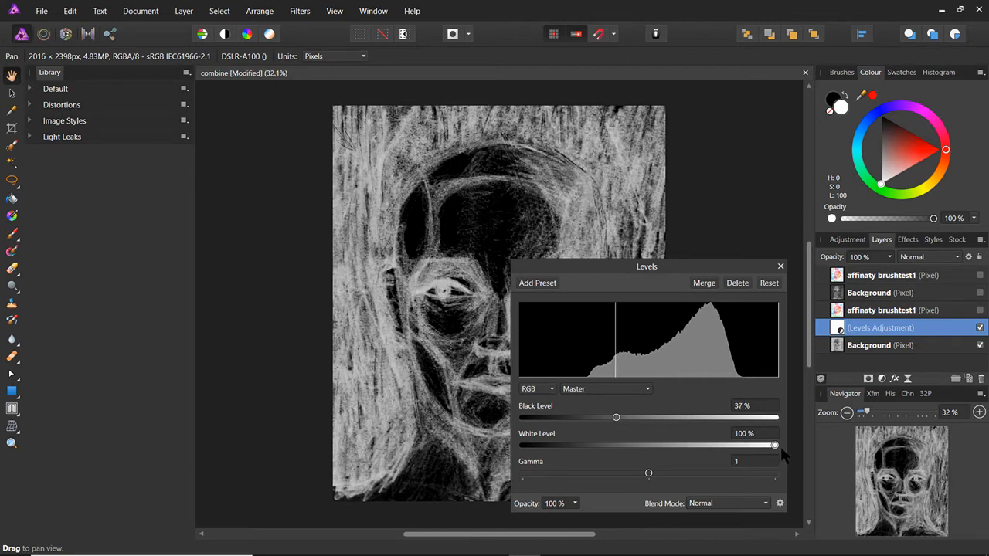
pyautogui.moveTo(774, 445); pyautogui.dragTo(744, 450)
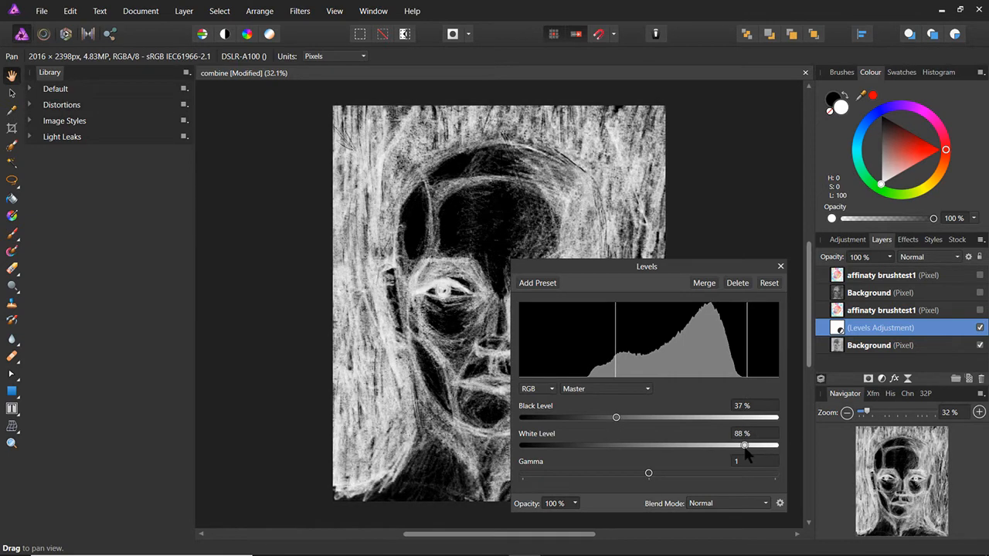
pyautogui.moveTo(650, 474); pyautogui.dragTo(707, 478)
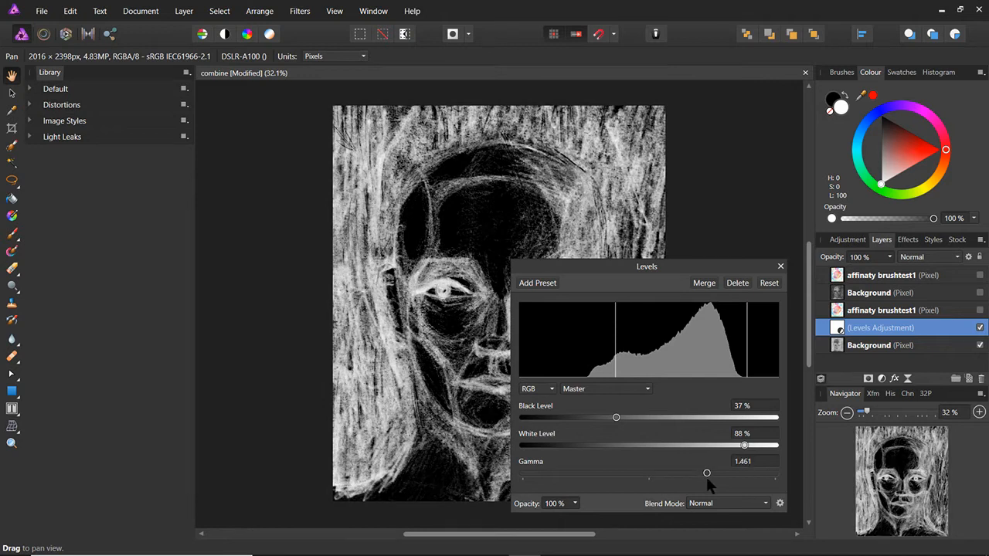
pyautogui.moveTo(744, 446); pyautogui.dragTo(728, 446)
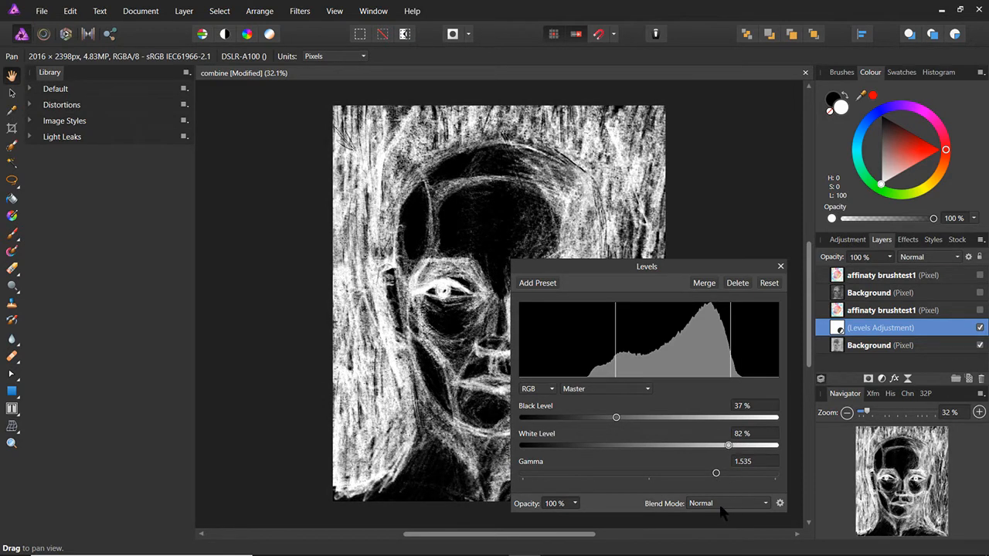
pyautogui.click(704, 283)
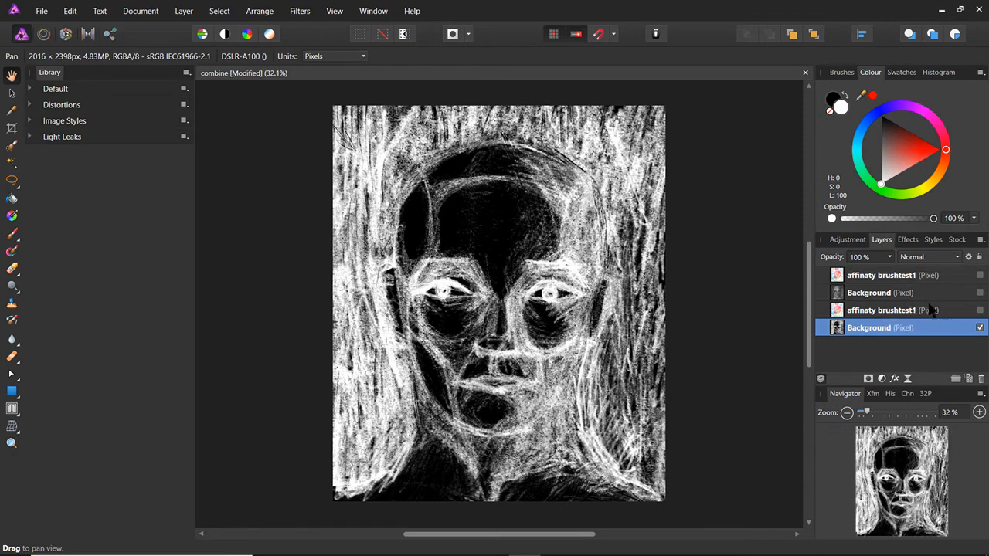
# Show the lower affinaty brushtest1 layer in Difference blend mode and merge it down into the bottom Background layer
pyautogui.click(966, 310)
pyautogui.click(979, 310)
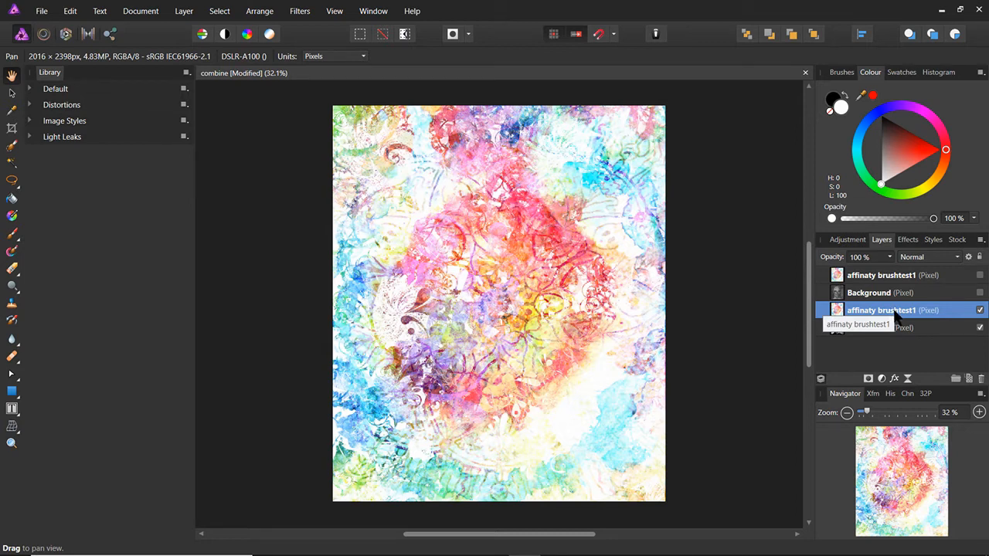
pyautogui.click(928, 256)
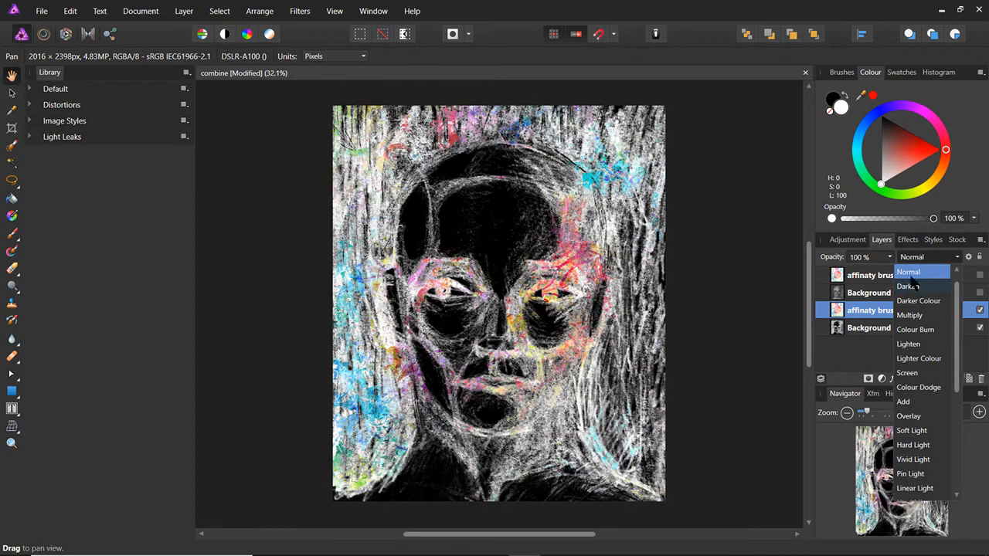
pyautogui.click(915, 271)
pyautogui.click(920, 260)
pyautogui.click(920, 260)
pyautogui.scroll(-18, 921, 258)
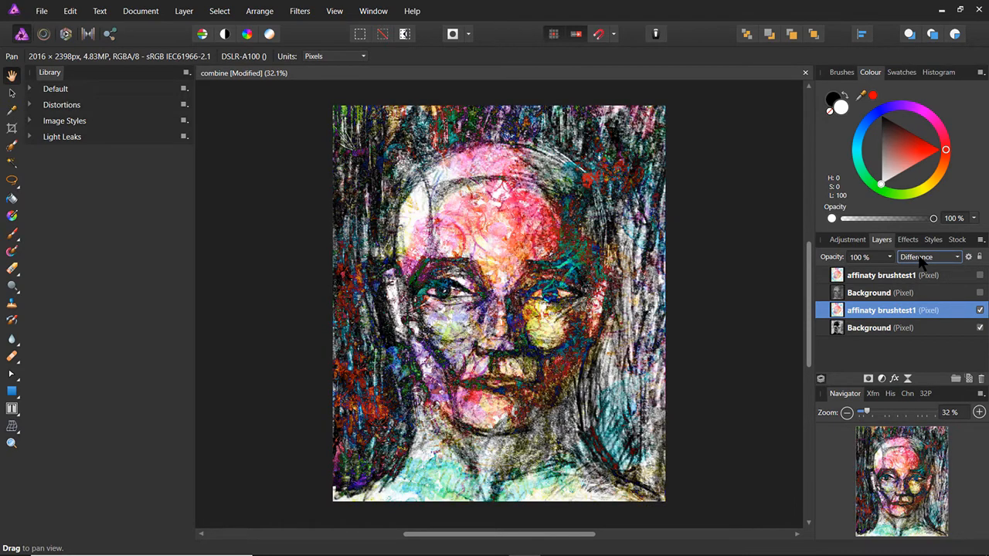
pyautogui.rightClick(946, 306)
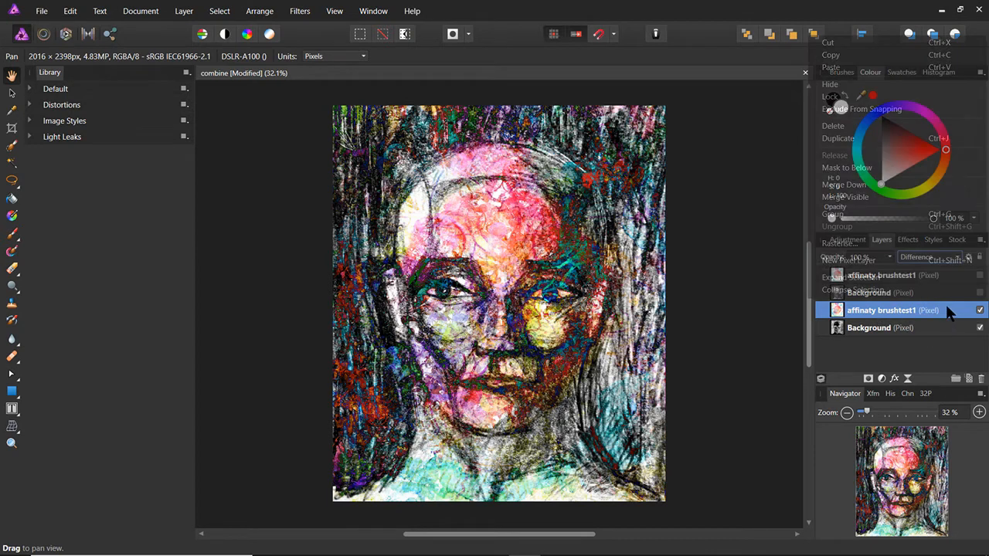
pyautogui.click(858, 186)
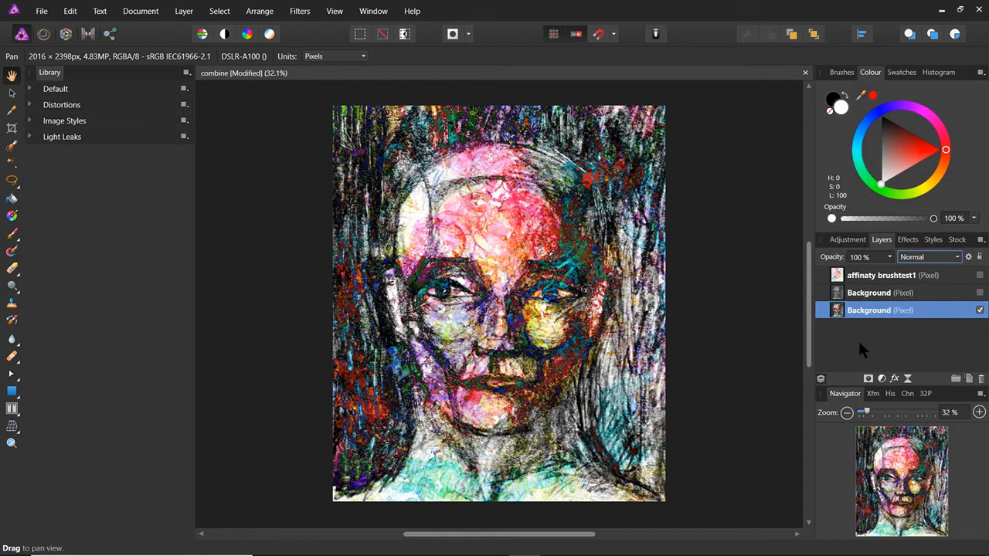
# Show the upper Background portrait layer and set the bottom Background layer's blend mode to Darker Colour
pyautogui.click(980, 293)
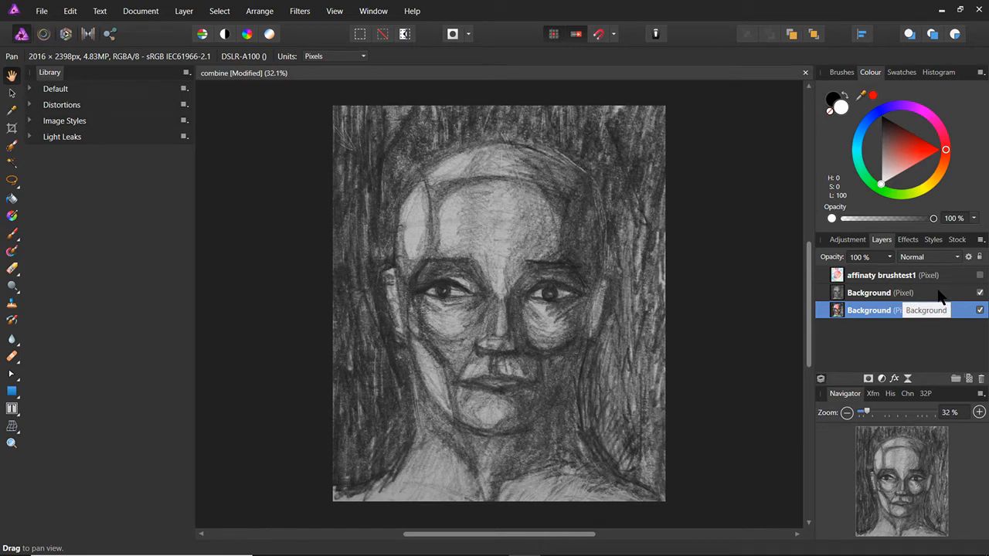
pyautogui.click(933, 258)
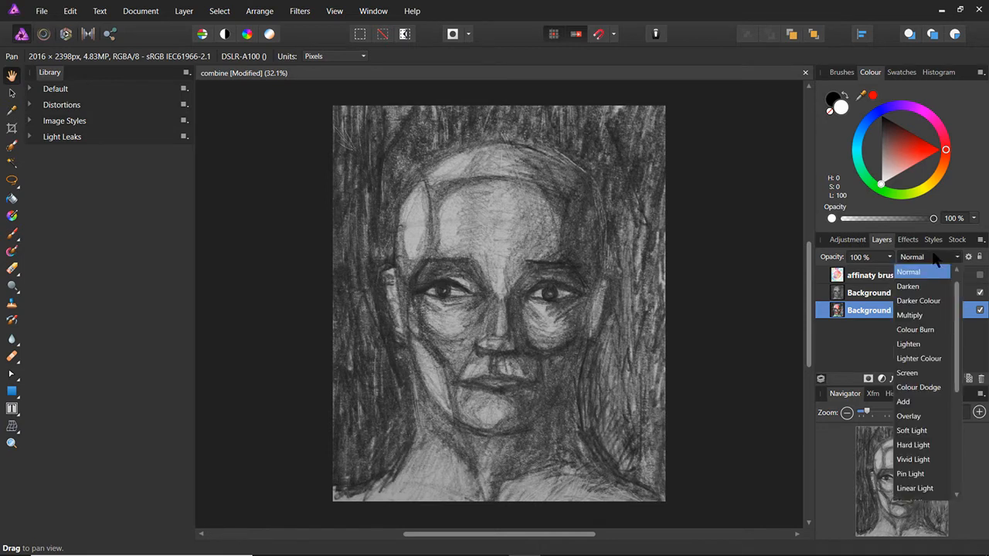
pyautogui.click(935, 259)
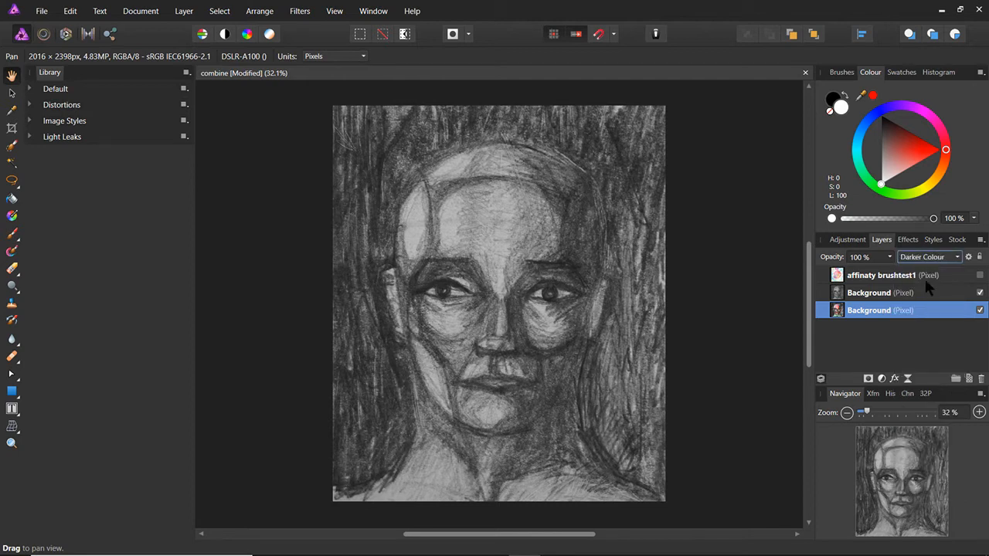
# Select the upper Background portrait layer and step its blend mode through options such as Multiply to mix it with the coloured portrait
pyautogui.click(942, 294)
pyautogui.click(934, 257)
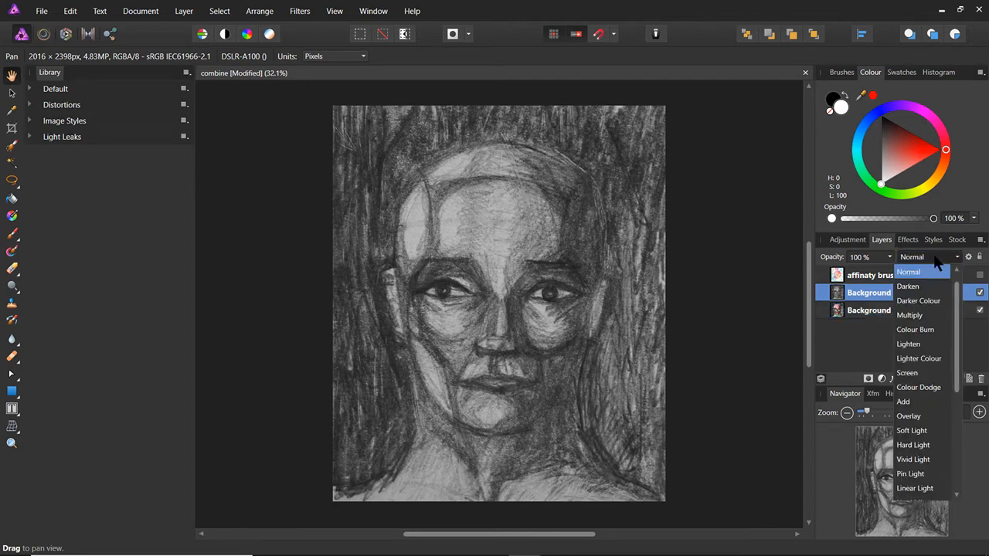
pyautogui.click(933, 253)
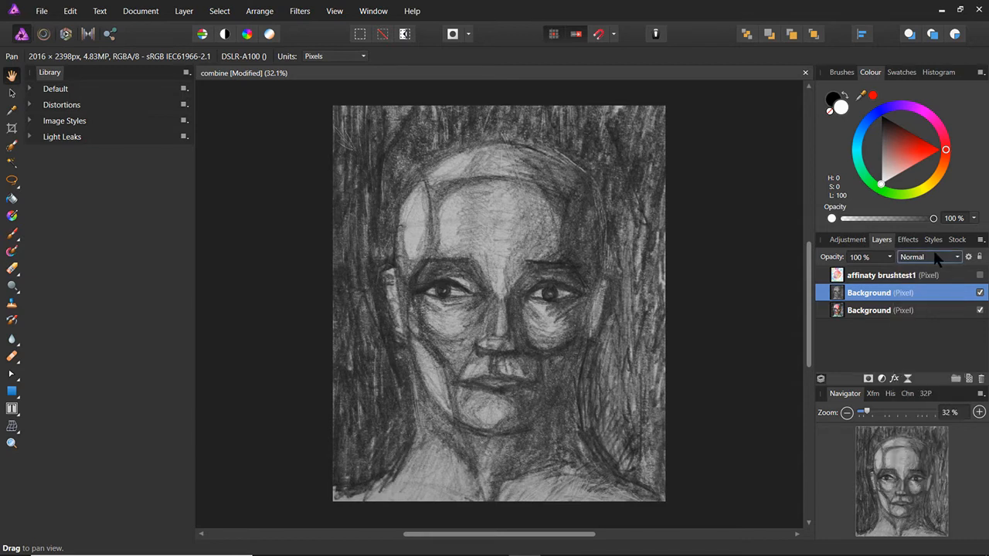
pyautogui.scroll(-2, 934, 253)
pyautogui.scroll(-2, 932, 256)
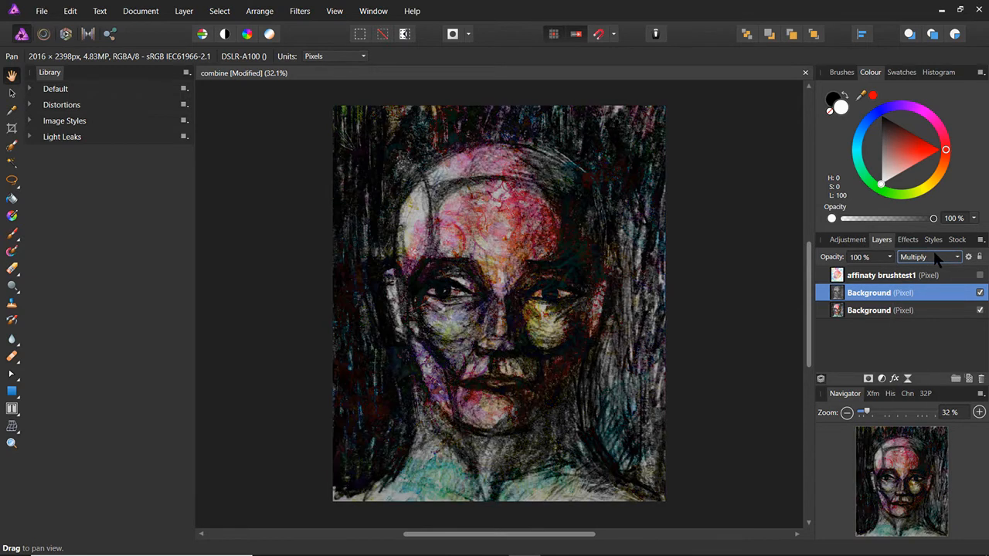
# Show the top affinaty brushtest1 layer and merge into it a Curves adjustment whose master curve is bent down to darken the midtones
pyautogui.click(961, 276)
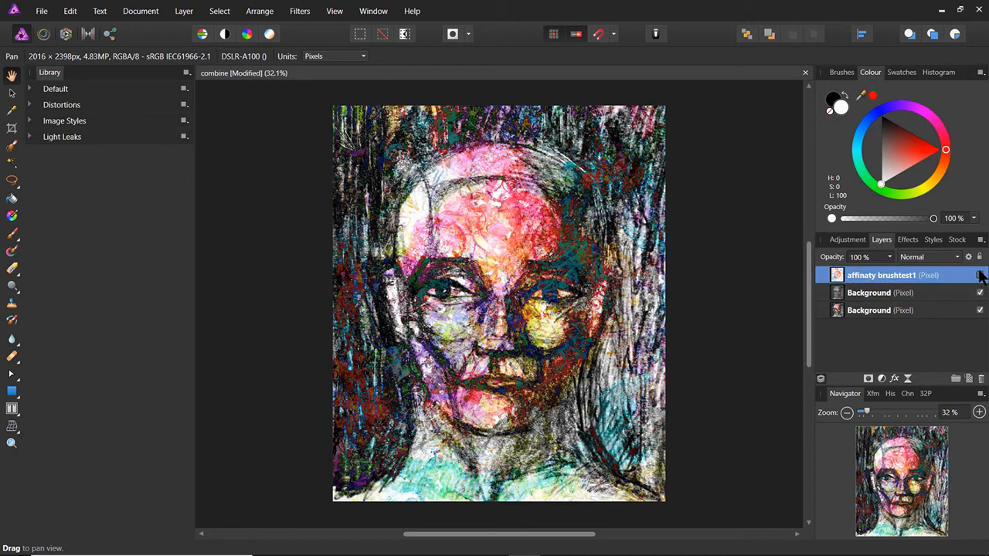
pyautogui.click(979, 276)
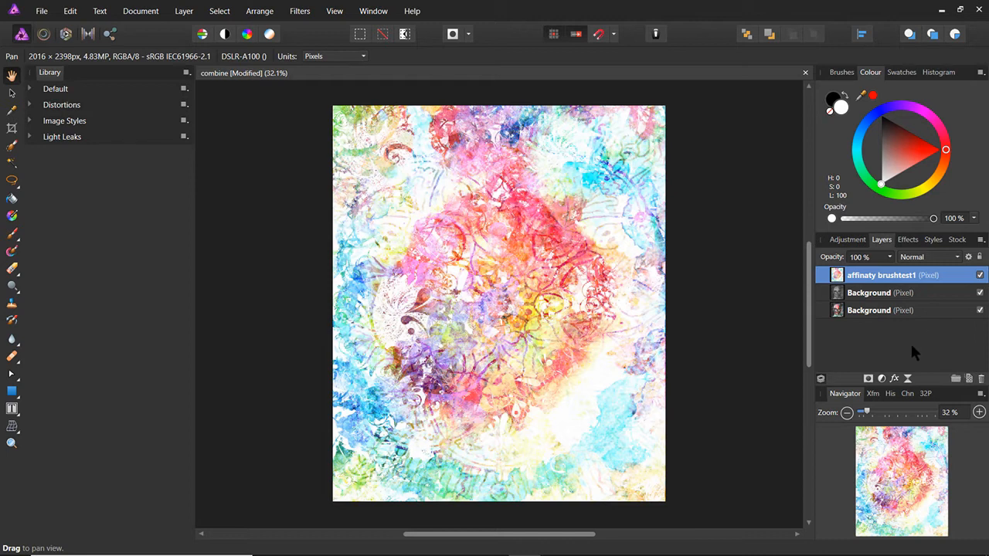
pyautogui.click(882, 379)
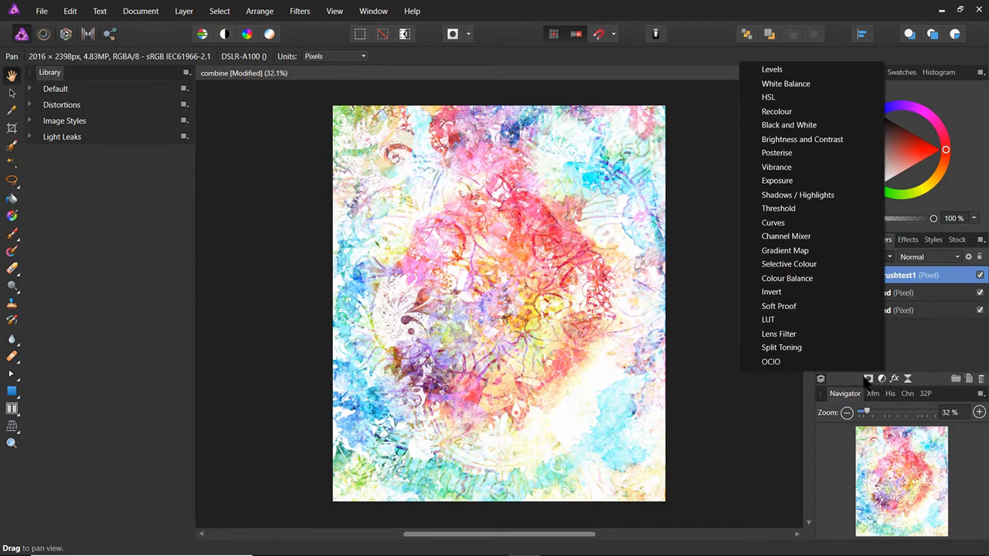
pyautogui.click(772, 222)
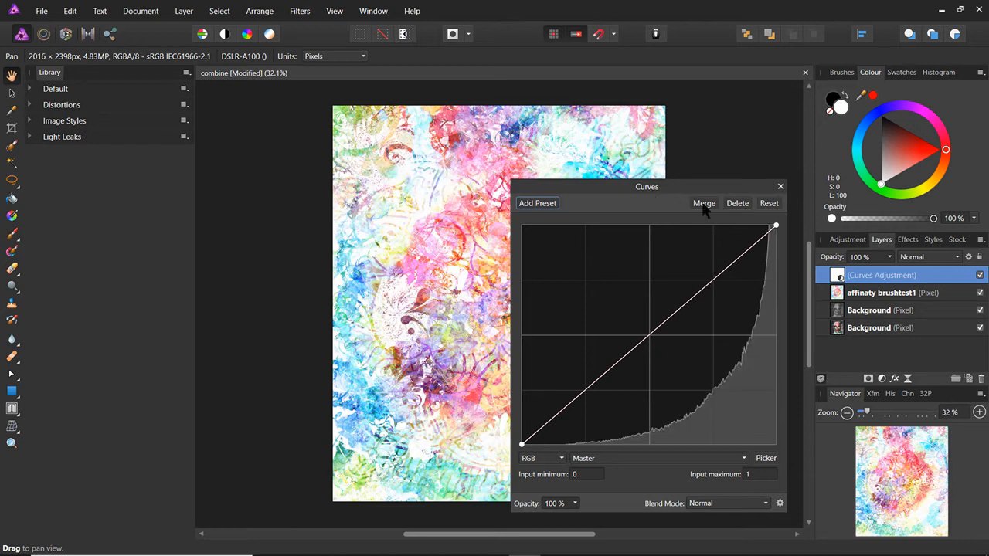
pyautogui.moveTo(681, 180); pyautogui.dragTo(830, 127)
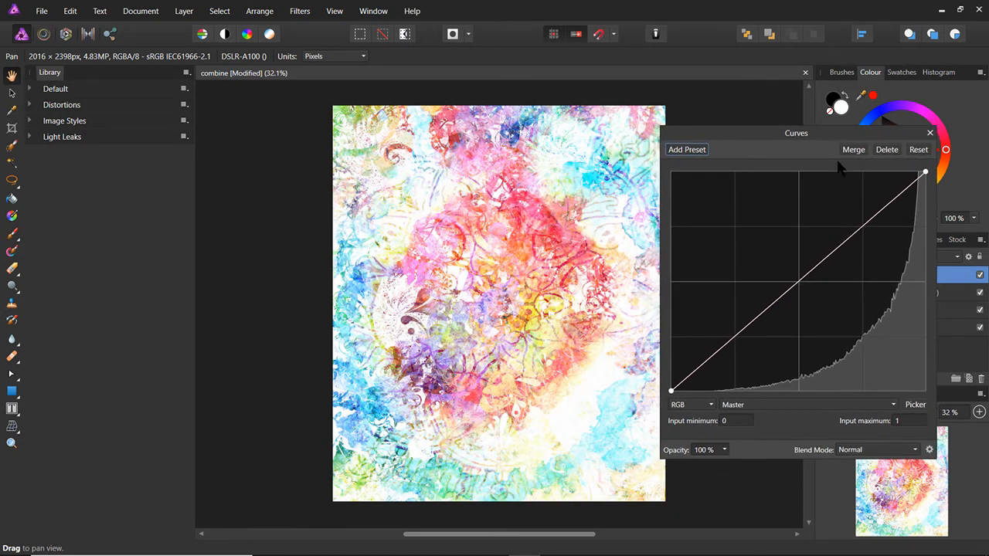
pyautogui.moveTo(866, 233); pyautogui.dragTo(885, 269)
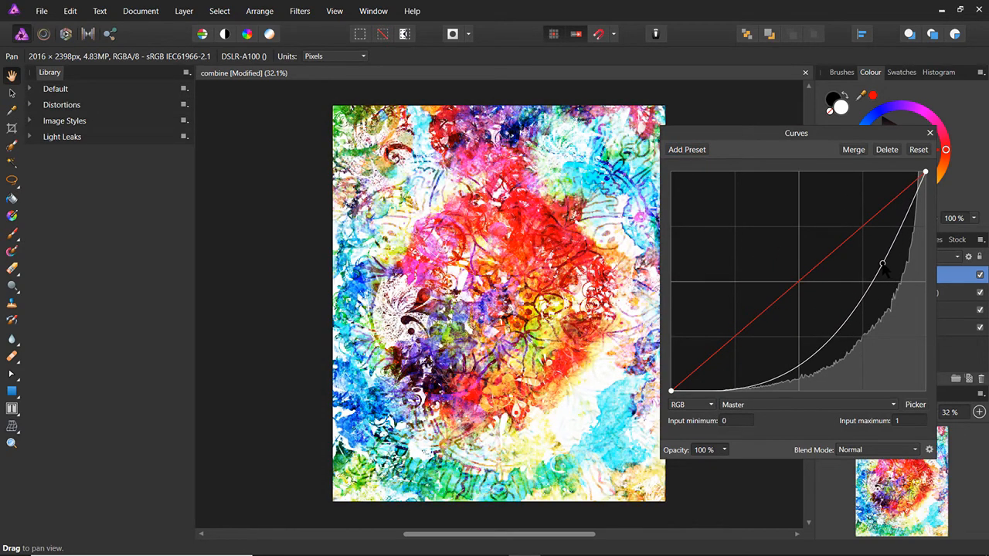
pyautogui.moveTo(808, 358); pyautogui.dragTo(780, 356)
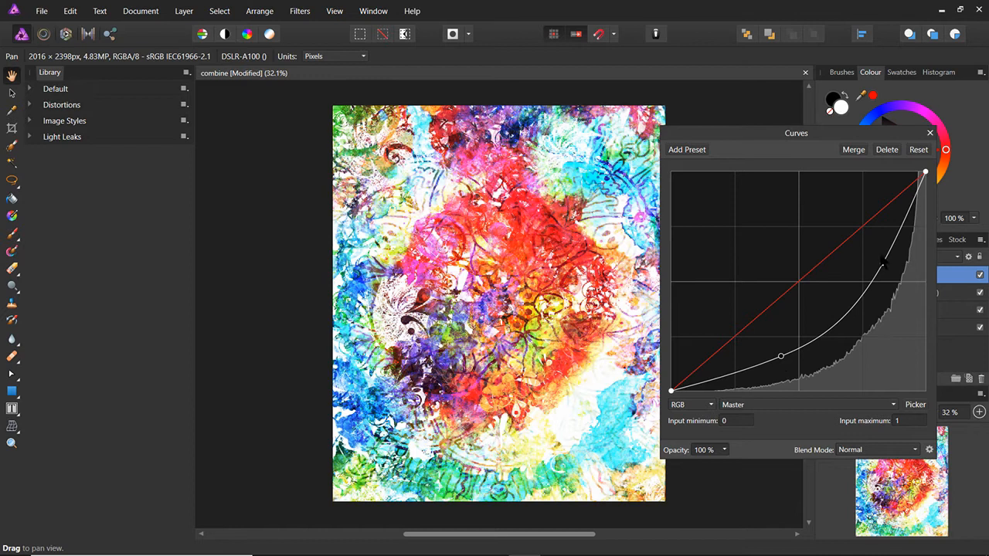
pyautogui.moveTo(886, 266)
pyautogui.mouseDown()
pyautogui.moveTo(904, 309)
pyautogui.moveTo(887, 268)
pyautogui.mouseUp()
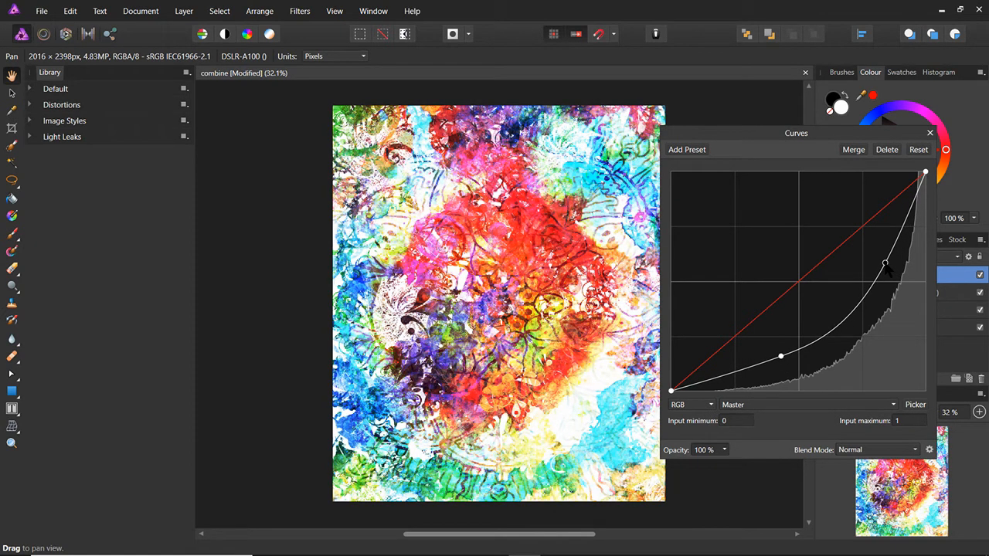
pyautogui.click(853, 149)
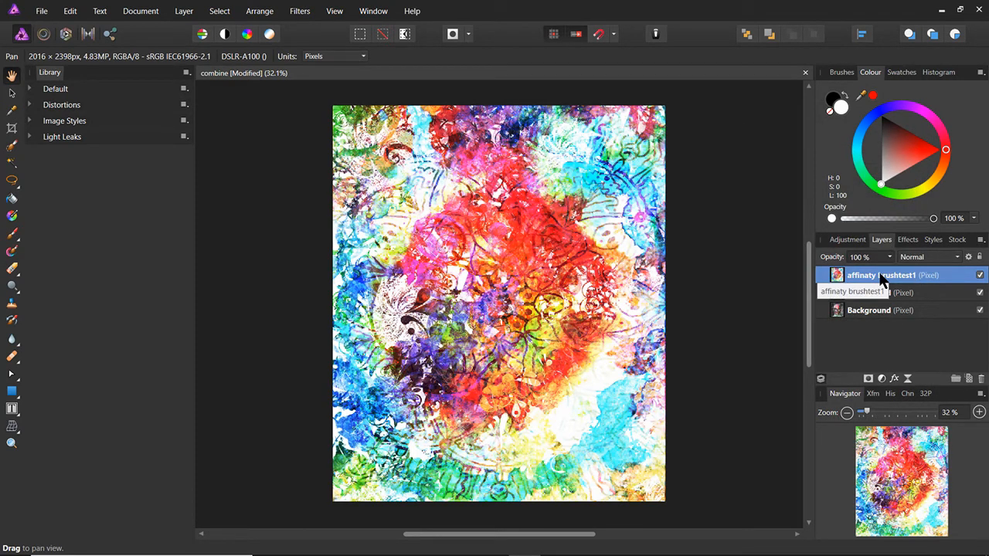
# Set the blend mode of the top affinaty brushtest1 layer to Overlay
pyautogui.click(935, 260)
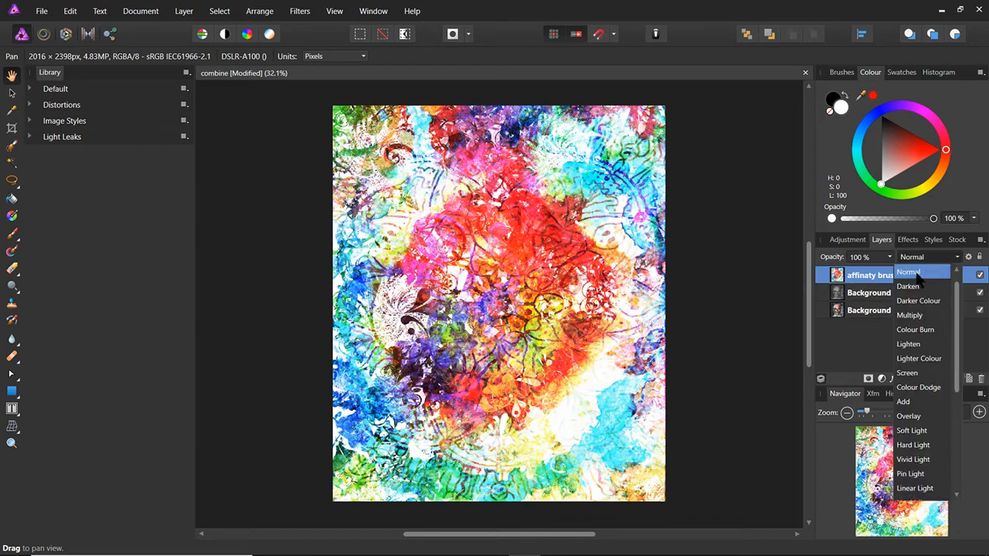
pyautogui.click(919, 273)
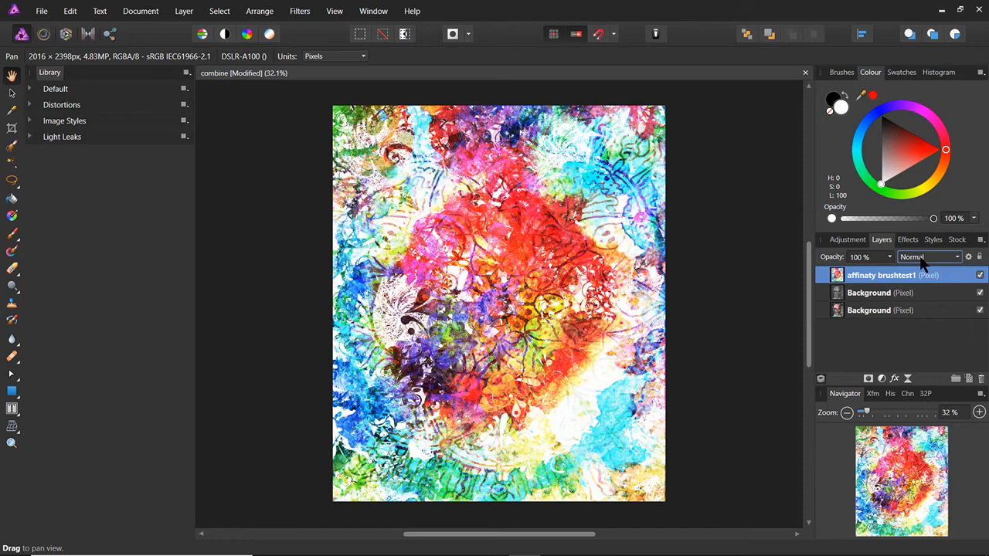
pyautogui.scroll(-11, 924, 263)
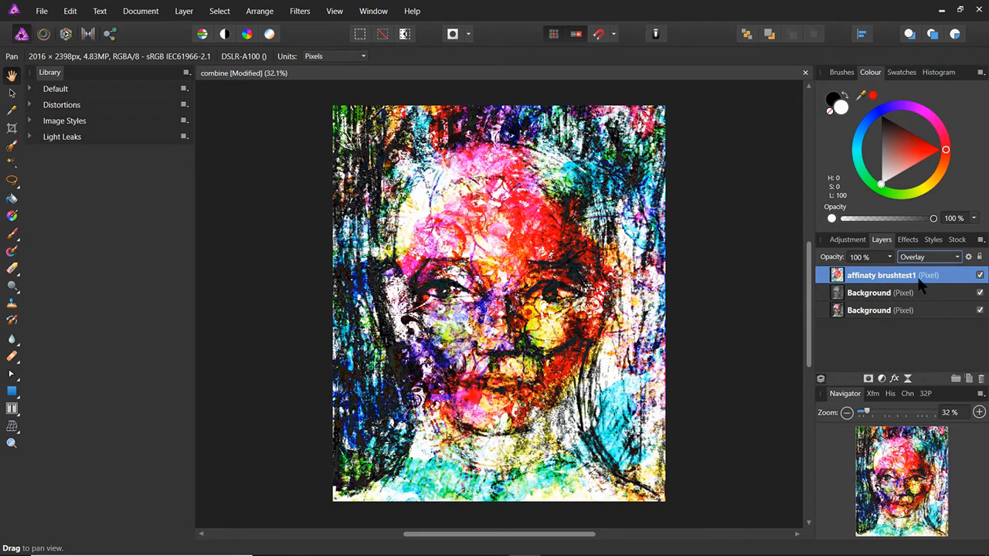
# Duplicate the top affinaty brushtest1 layer and open the copy's name for editing
pyautogui.doubleClick(956, 276)
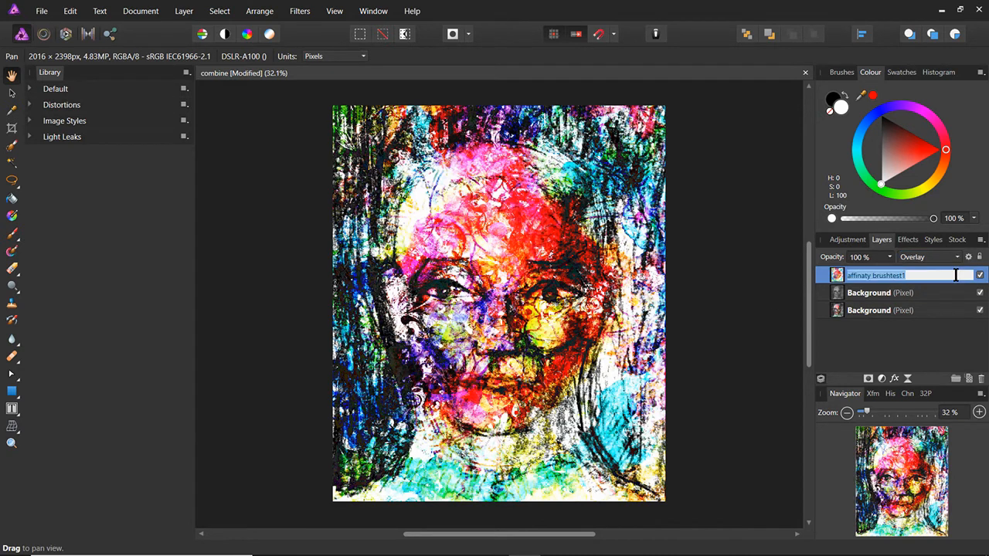
pyautogui.click(837, 276)
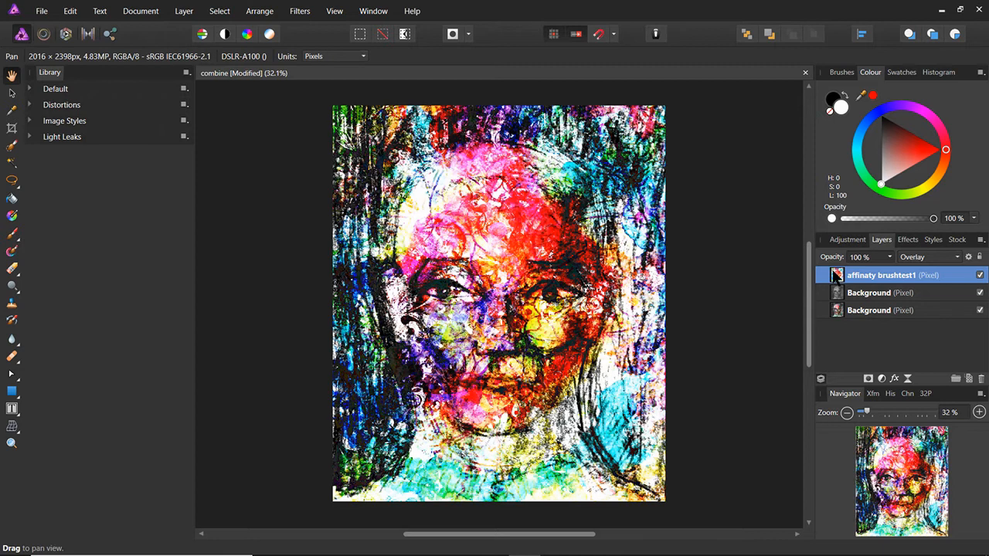
pyautogui.rightClick(836, 276)
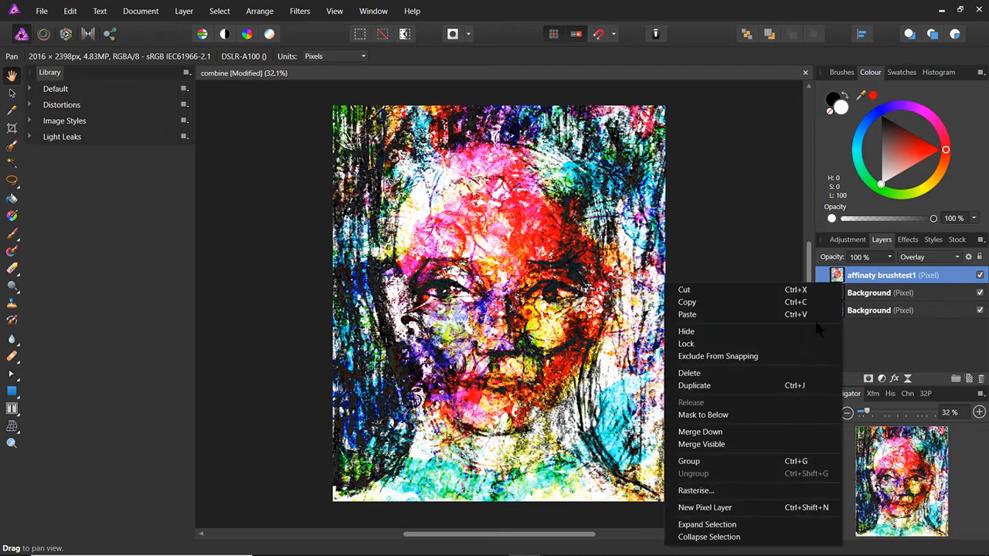
pyautogui.click(698, 391)
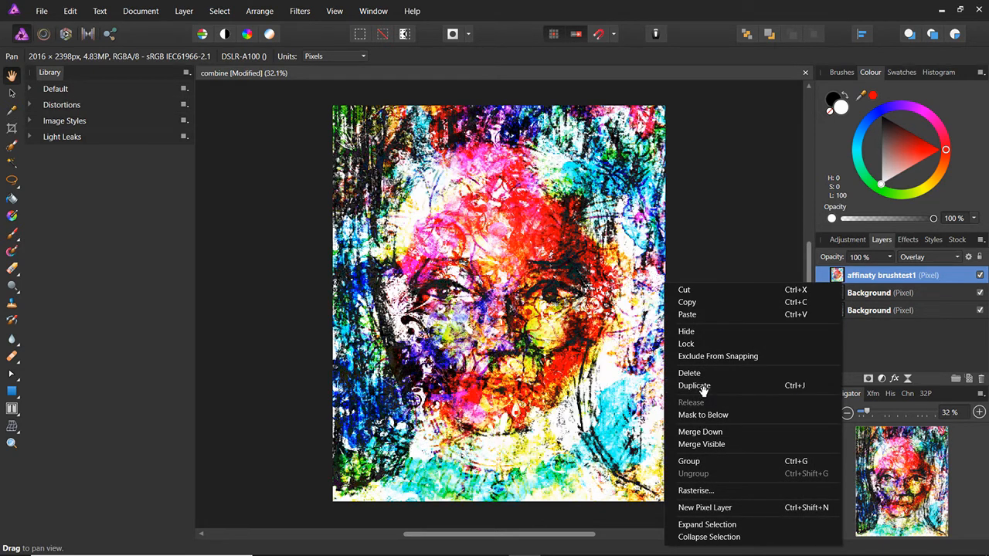
pyautogui.doubleClick(948, 277)
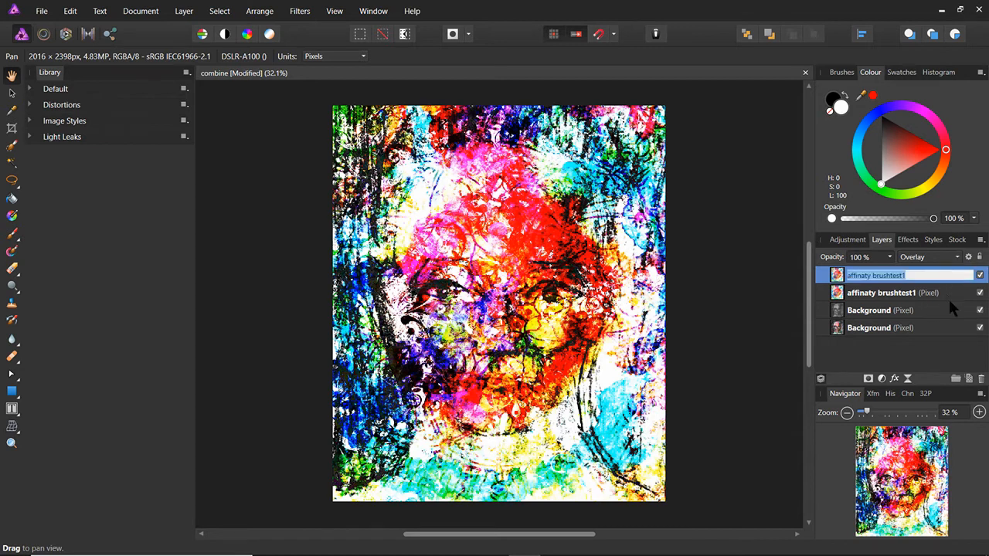
# Hide the top affinaty brushtest1 copy and merge the lower affinaty brushtest1 layer down into the Background layer beneath it
pyautogui.click(947, 292)
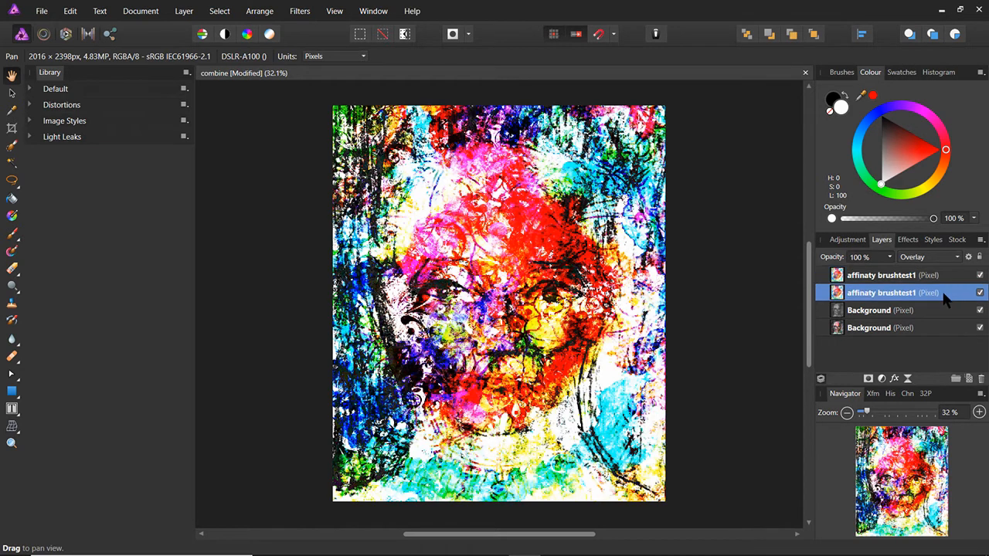
pyautogui.click(979, 275)
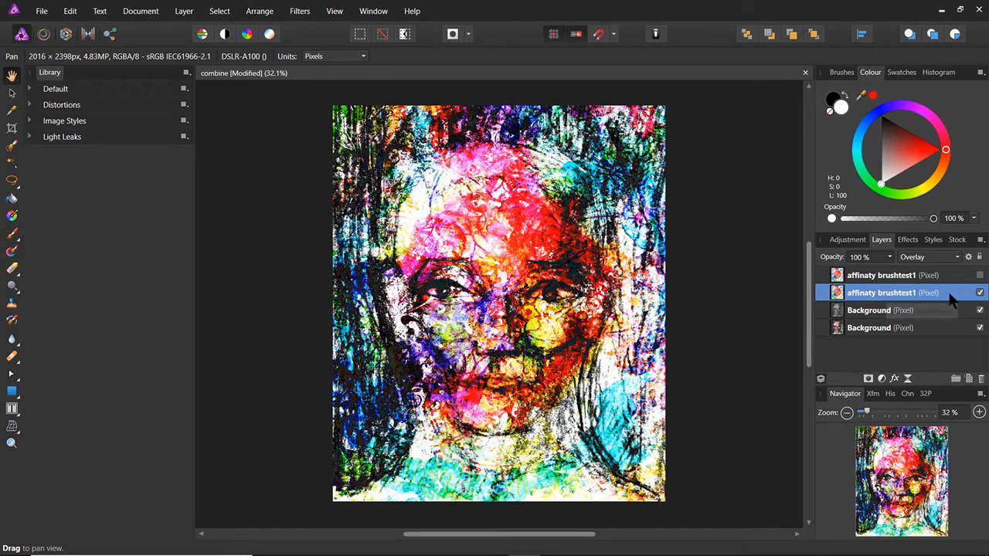
pyautogui.rightClick(952, 294)
pyautogui.click(848, 167)
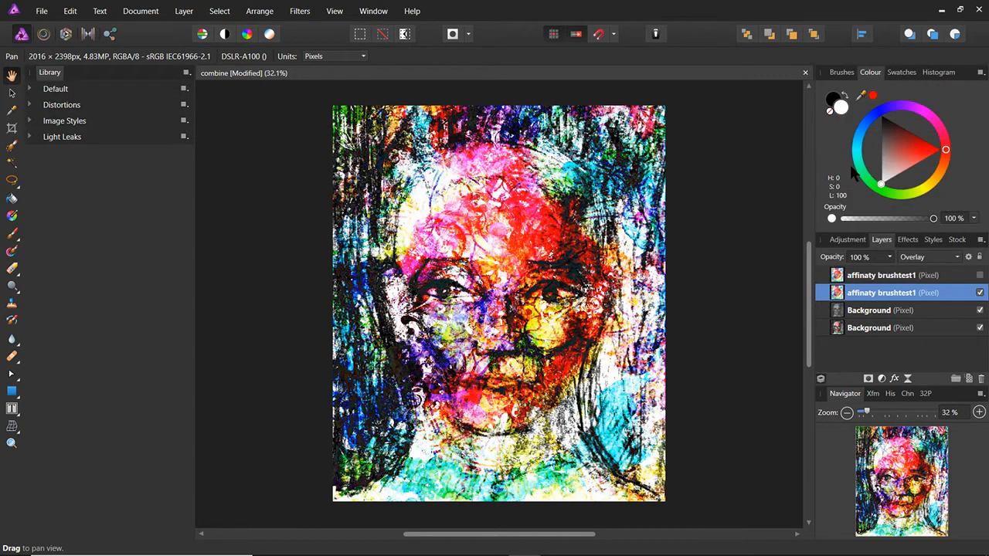
# Merge the upper Background layer down into the bottom Background layer
pyautogui.doubleClick(939, 293)
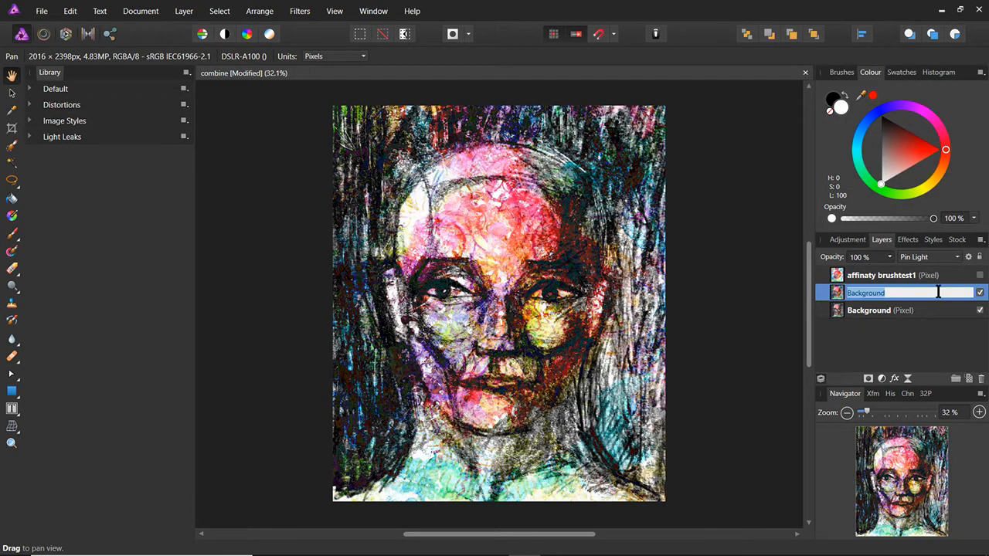
pyautogui.click(837, 293)
pyautogui.rightClick(837, 294)
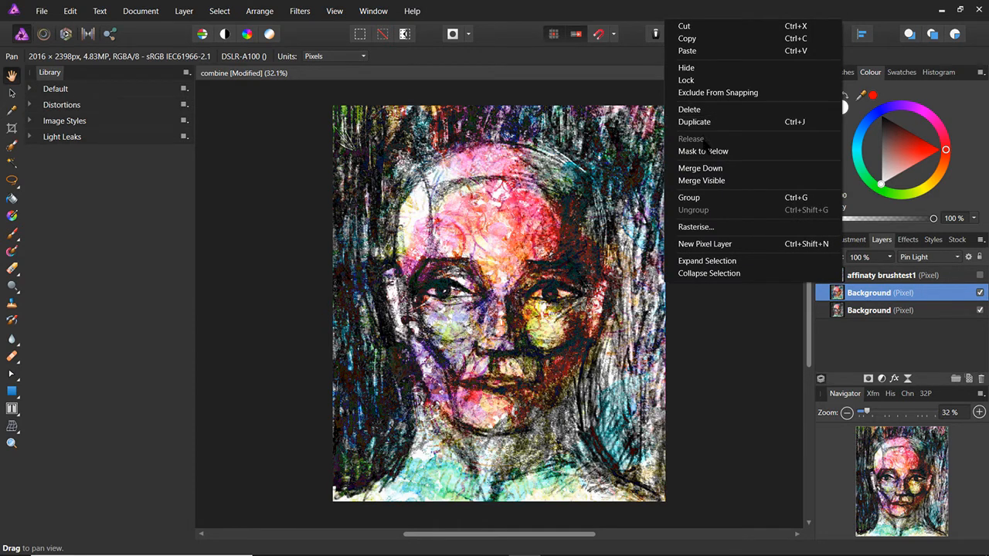
pyautogui.click(718, 169)
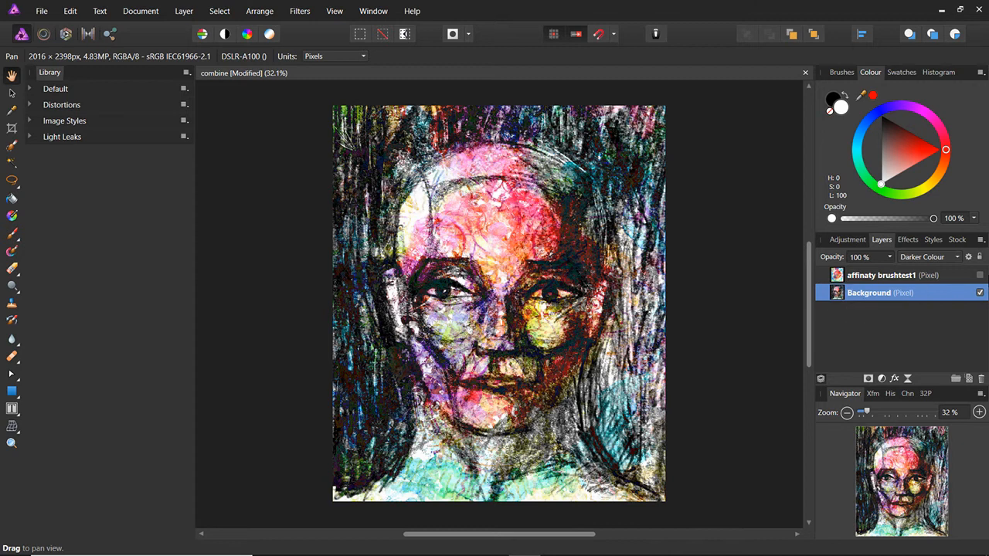
# Show the affinaty brushtest1 layer and change its blend mode to Lighten, trying Normal and Darken on the way
pyautogui.click(838, 277)
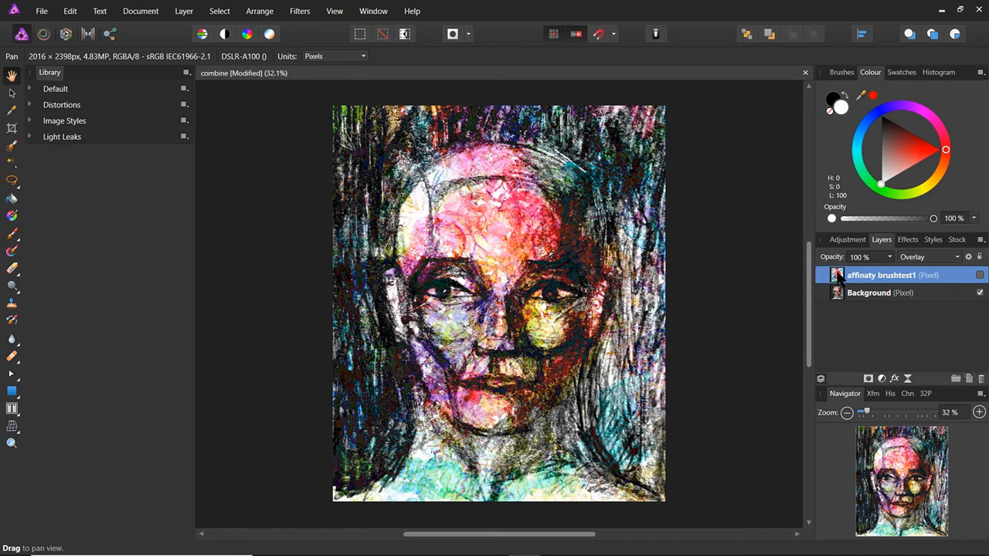
pyautogui.click(980, 276)
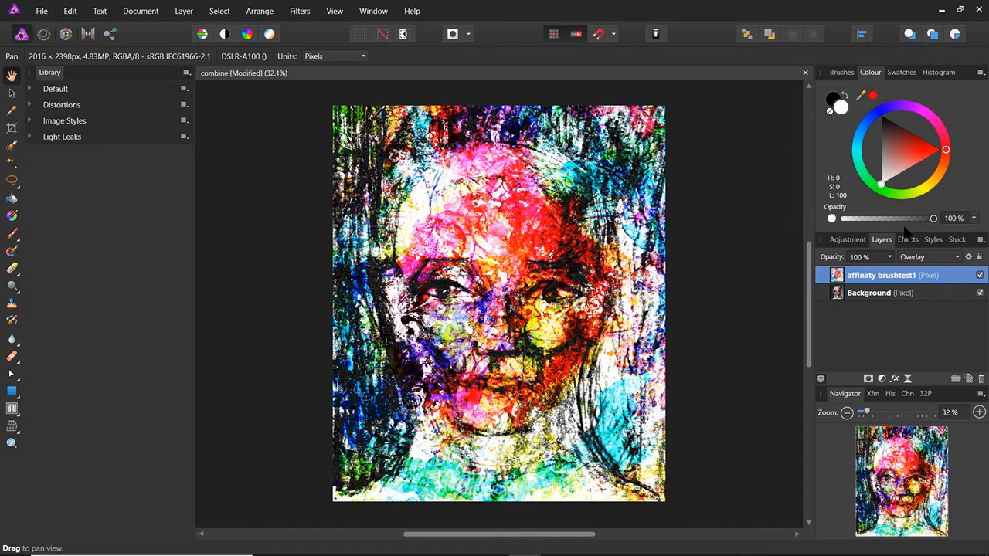
pyautogui.click(943, 260)
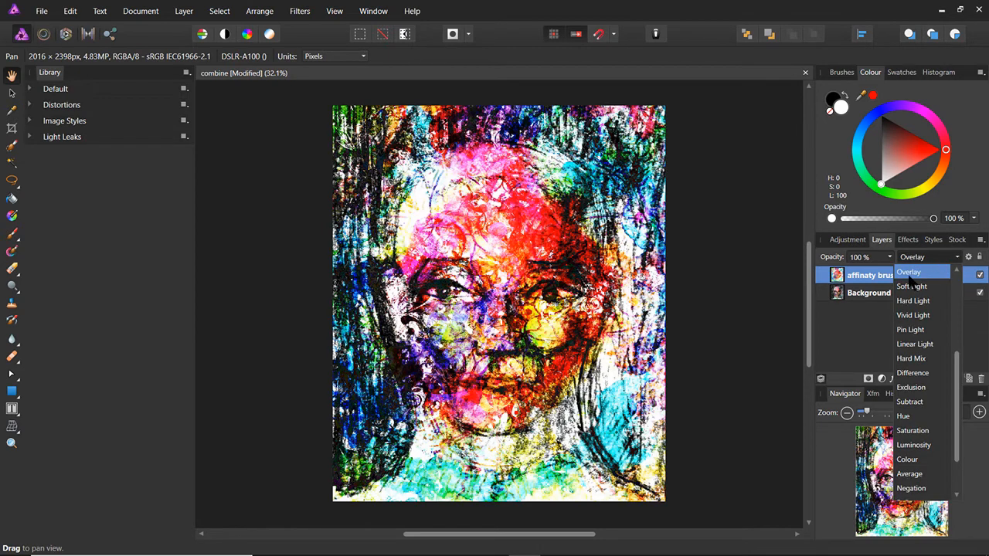
pyautogui.scroll(5, 963, 378)
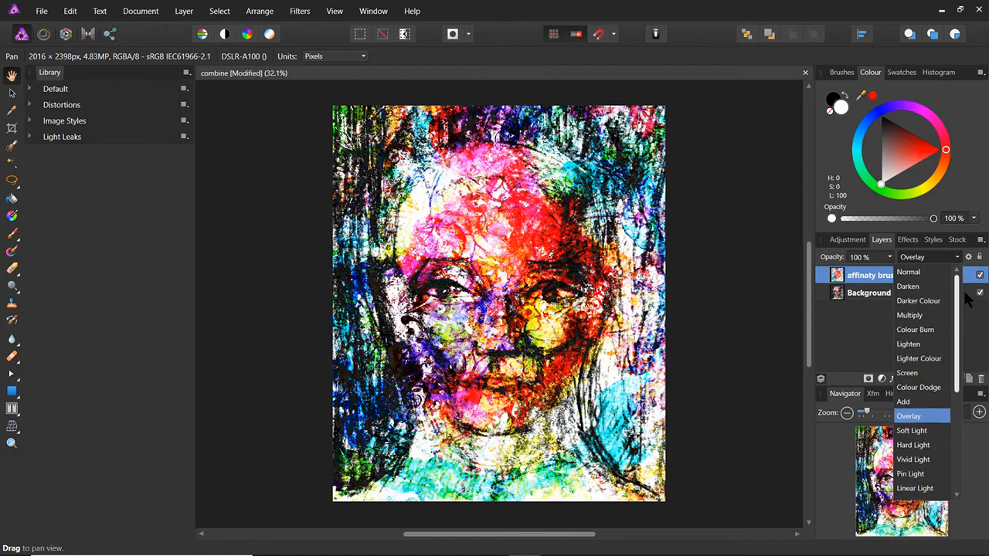
pyautogui.click(912, 271)
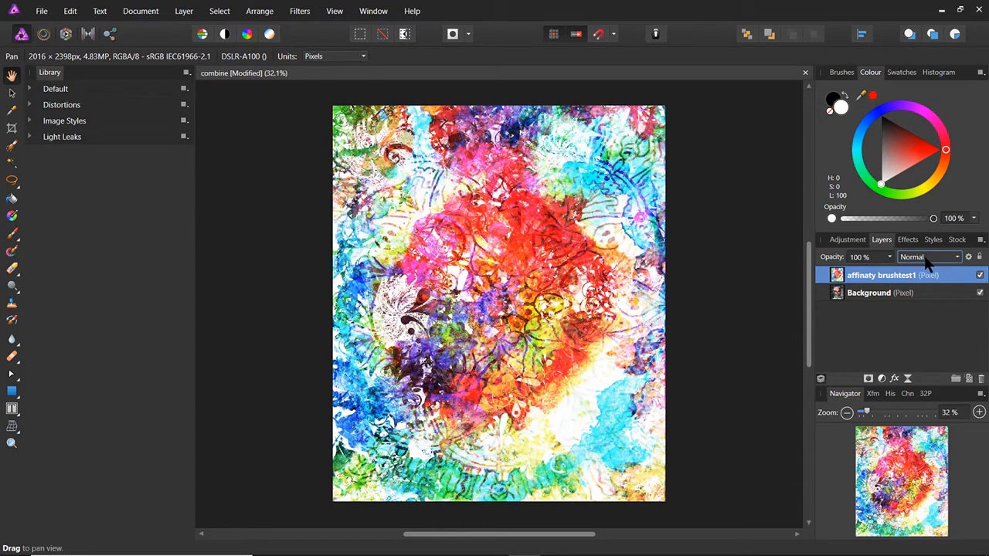
pyautogui.click(925, 261)
pyautogui.click(920, 259)
pyautogui.scroll(-1, 919, 264)
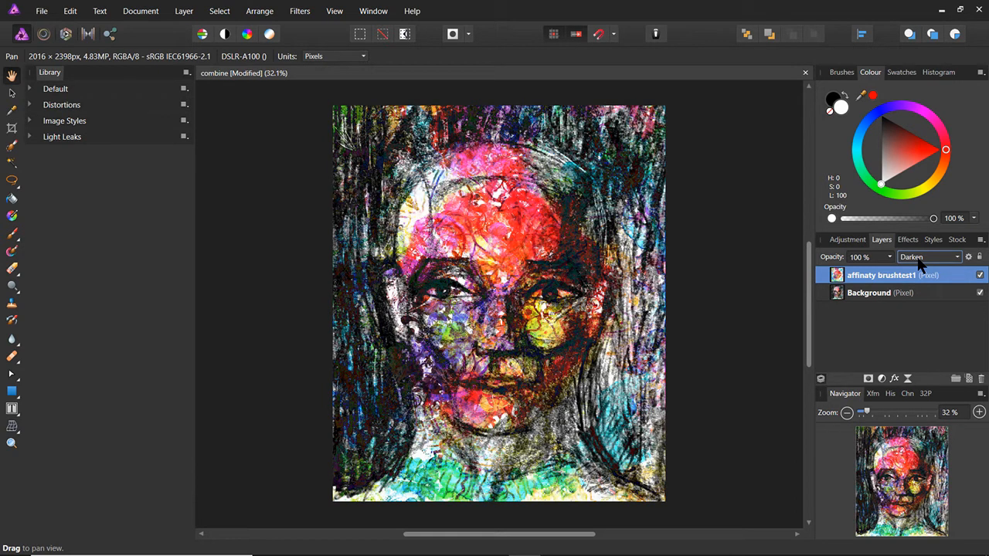
pyautogui.scroll(3, 919, 263)
pyautogui.scroll(-4, 919, 263)
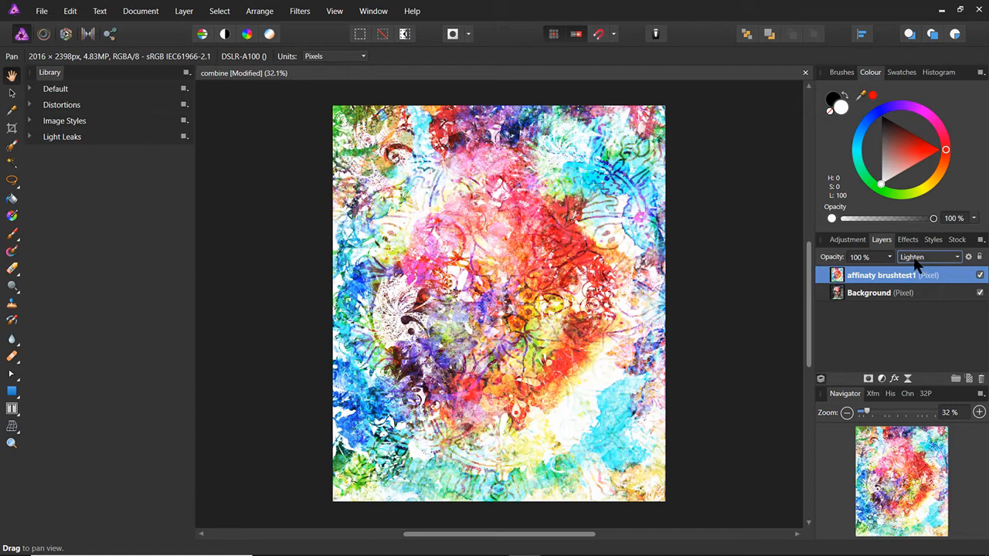
# Lower the affinaty brushtest1 layer's opacity to 55%
pyautogui.click(890, 258)
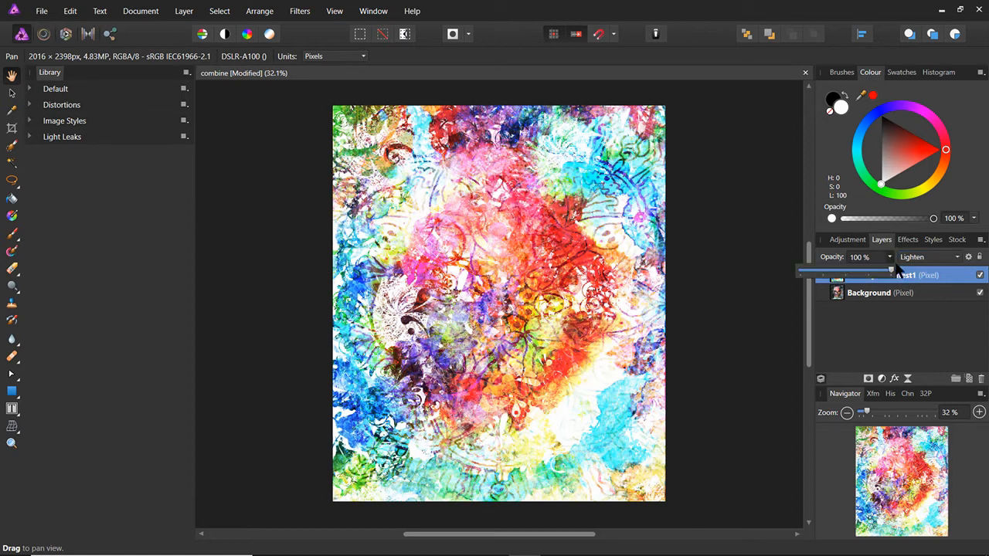
pyautogui.moveTo(888, 269); pyautogui.dragTo(853, 278)
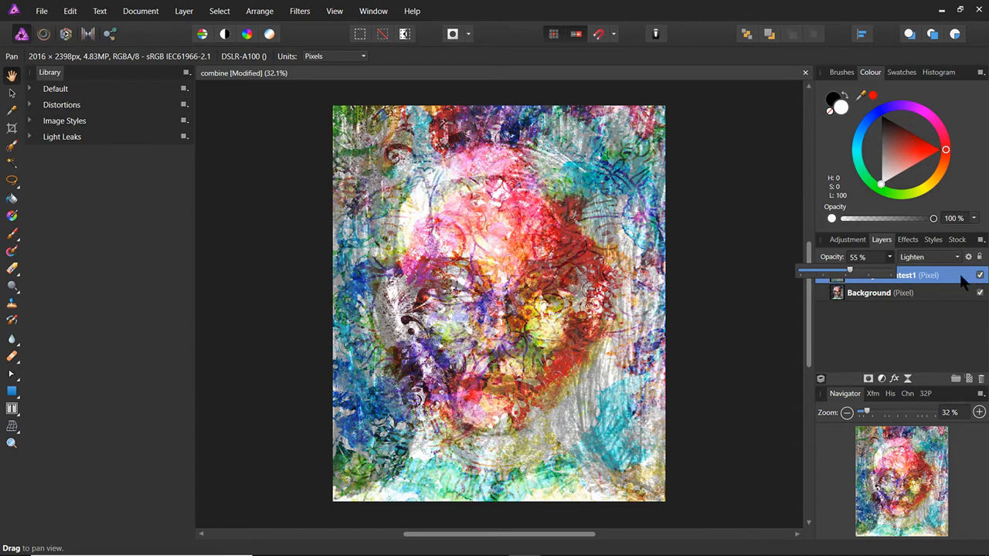
pyautogui.click(932, 275)
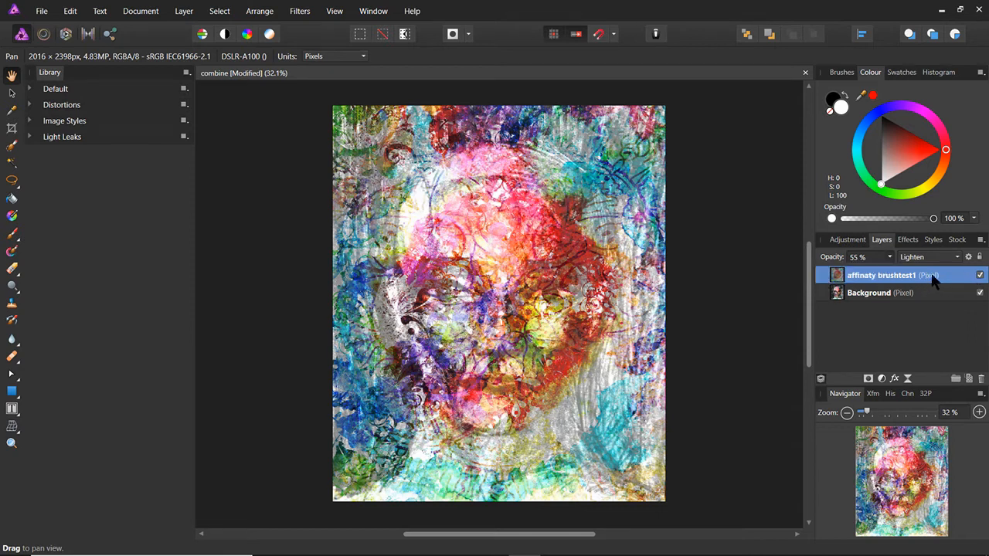
# Add a mask to the affinaty brushtest1 layer, choose the Paint Brush with black and make the layer itself the painting target
pyautogui.click(867, 378)
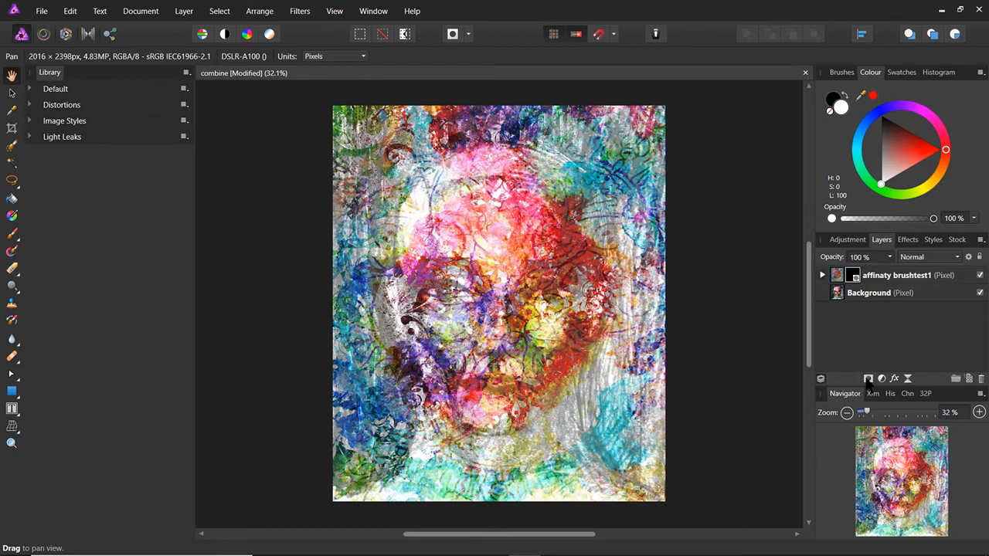
pyautogui.click(855, 278)
pyautogui.click(11, 233)
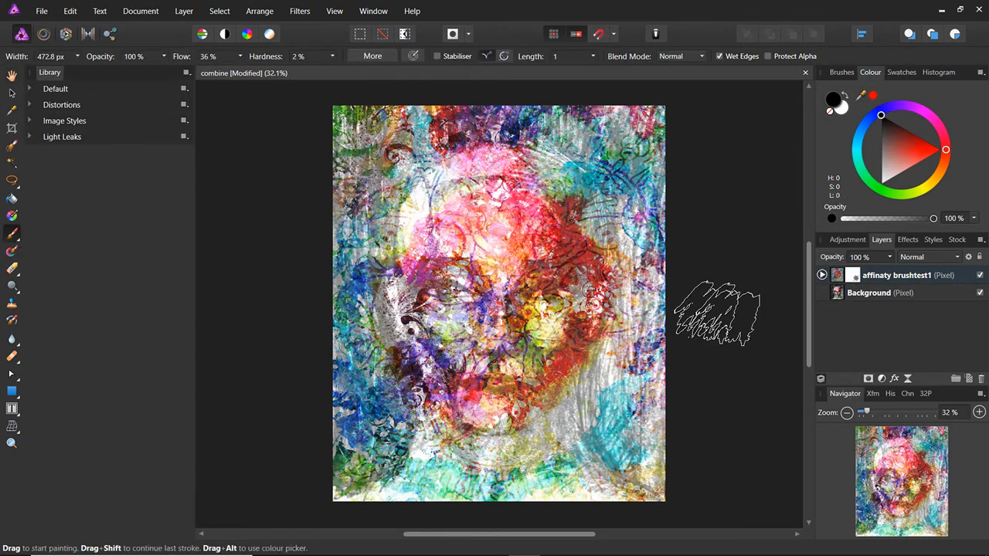
pyautogui.click(896, 277)
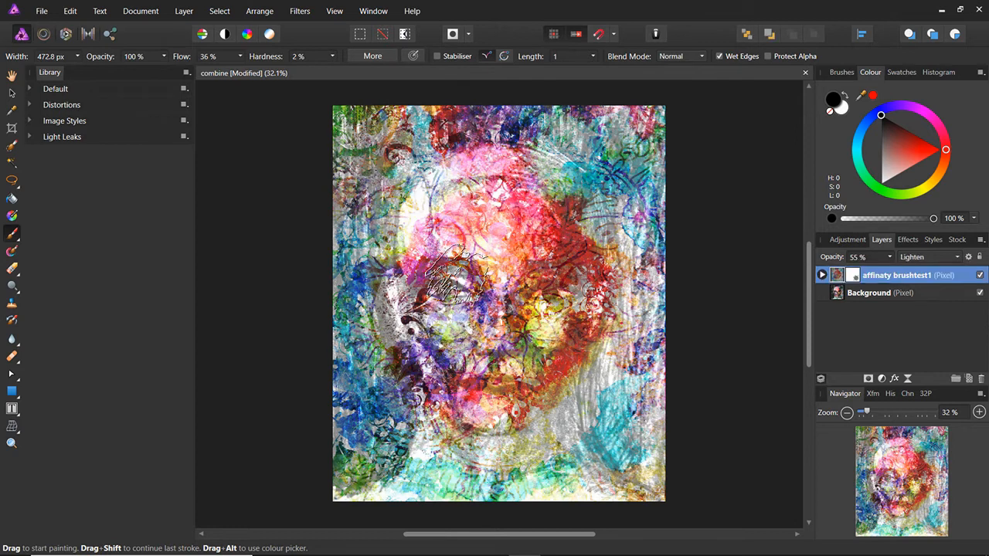
# Paint black over the shaded side of the face, the forehead, neck, shoulders and lower-left background to bring out the portrait drawing
pyautogui.moveTo(552, 261)
pyautogui.mouseDown()
pyautogui.moveTo(552, 313)
pyautogui.moveTo(571, 297)
pyautogui.moveTo(564, 275)
pyautogui.moveTo(575, 232)
pyautogui.moveTo(564, 224)
pyautogui.moveTo(566, 241)
pyautogui.moveTo(537, 197)
pyautogui.moveTo(498, 172)
pyautogui.moveTo(577, 247)
pyautogui.moveTo(530, 274)
pyautogui.moveTo(501, 216)
pyautogui.moveTo(549, 313)
pyautogui.moveTo(515, 312)
pyautogui.moveTo(492, 292)
pyautogui.moveTo(518, 319)
pyautogui.moveTo(526, 408)
pyautogui.moveTo(534, 354)
pyautogui.moveTo(545, 351)
pyautogui.moveTo(537, 423)
pyautogui.moveTo(560, 395)
pyautogui.moveTo(550, 344)
pyautogui.moveTo(432, 372)
pyautogui.moveTo(426, 290)
pyautogui.moveTo(537, 332)
pyautogui.moveTo(371, 341)
pyautogui.moveTo(382, 280)
pyautogui.moveTo(401, 324)
pyautogui.mouseUp()
pyautogui.moveTo(455, 421)
pyautogui.mouseDown()
pyautogui.moveTo(463, 474)
pyautogui.moveTo(353, 416)
pyautogui.moveTo(343, 489)
pyautogui.moveTo(367, 497)
pyautogui.moveTo(394, 451)
pyautogui.moveTo(390, 428)
pyautogui.moveTo(297, 517)
pyautogui.moveTo(374, 459)
pyautogui.moveTo(270, 536)
pyautogui.mouseUp()
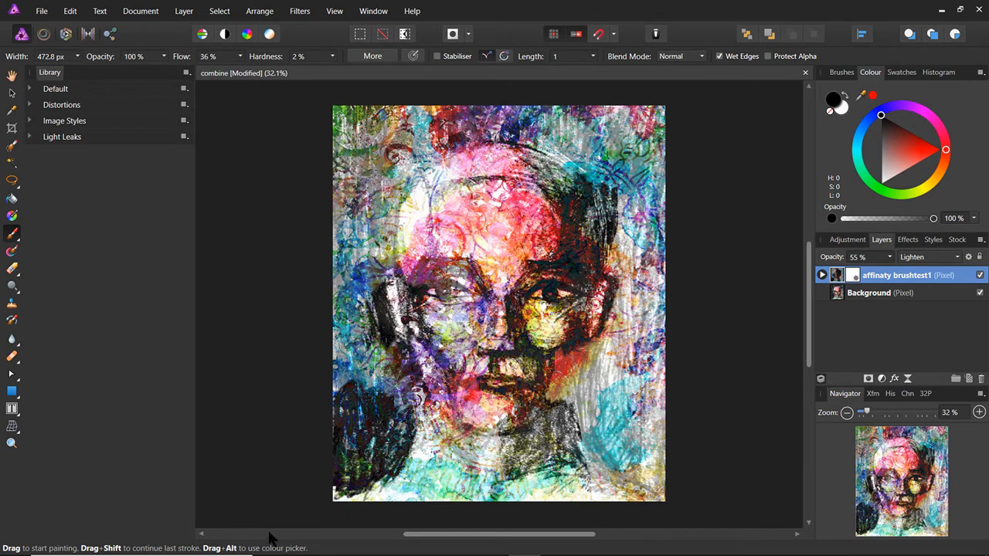
pyautogui.moveTo(456, 199)
pyautogui.mouseDown()
pyautogui.moveTo(430, 220)
pyautogui.moveTo(471, 174)
pyautogui.moveTo(473, 193)
pyautogui.moveTo(510, 204)
pyautogui.moveTo(498, 170)
pyautogui.moveTo(483, 166)
pyautogui.moveTo(570, 188)
pyautogui.mouseUp()
pyautogui.moveTo(583, 327); pyautogui.dragTo(579, 402)
pyautogui.moveTo(532, 340)
pyautogui.mouseDown()
pyautogui.moveTo(564, 531)
pyautogui.moveTo(587, 461)
pyautogui.moveTo(610, 465)
pyautogui.moveTo(618, 483)
pyautogui.mouseUp()
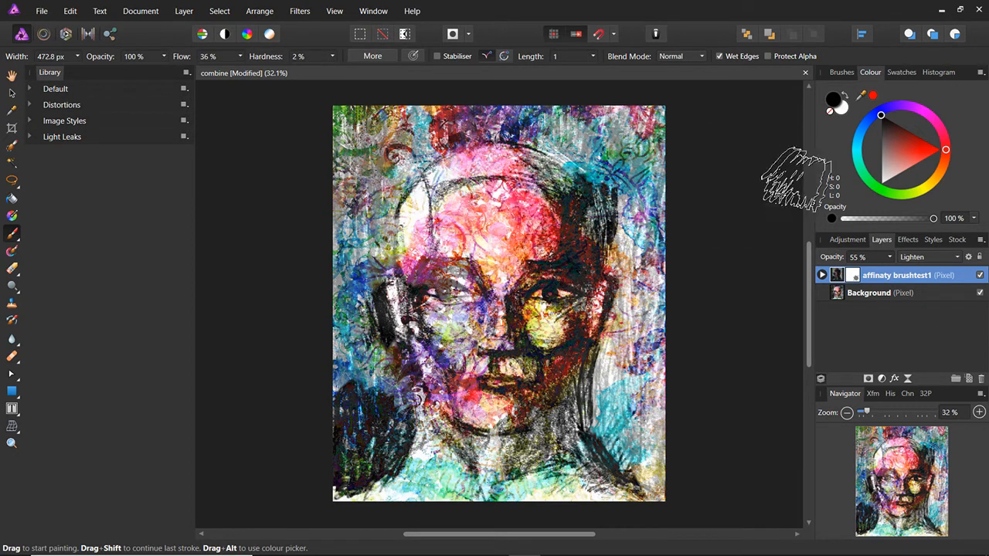
# Lower the brush colour's opacity to 51% and paint over the turquoise background beside the neck on the image's right side
pyautogui.moveTo(934, 220); pyautogui.dragTo(888, 219)
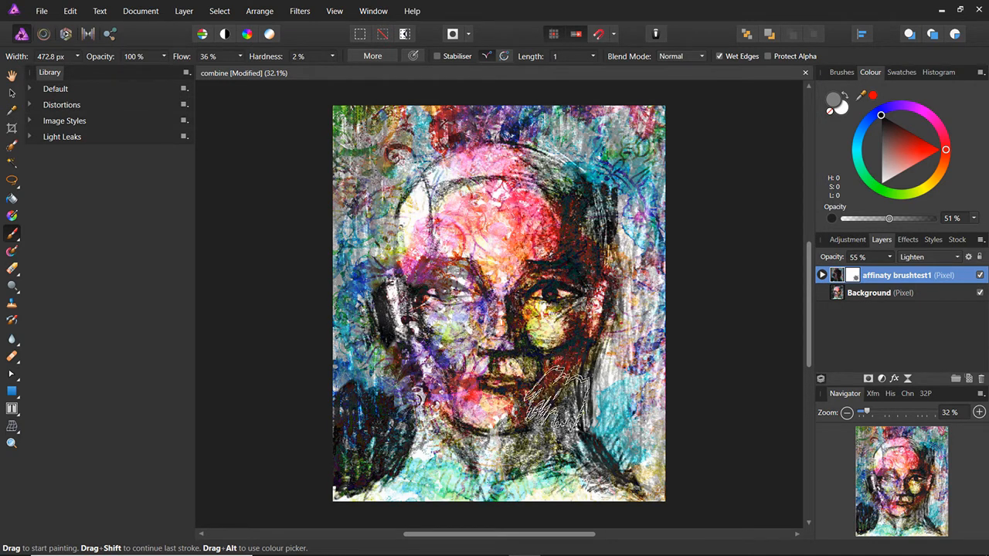
pyautogui.moveTo(627, 402); pyautogui.dragTo(638, 438)
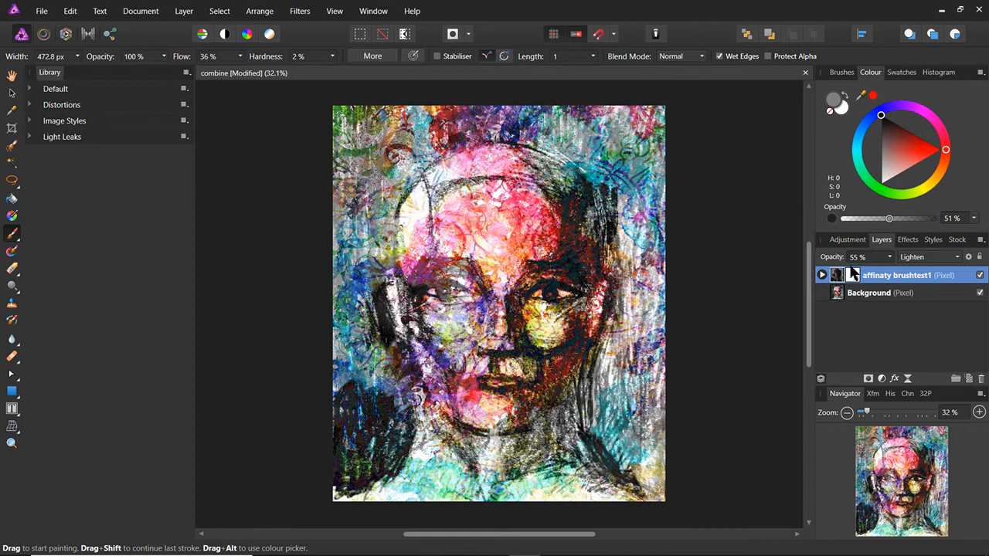
# Raise the affinaty brushtest1 layer's opacity to 100%
pyautogui.click(865, 257)
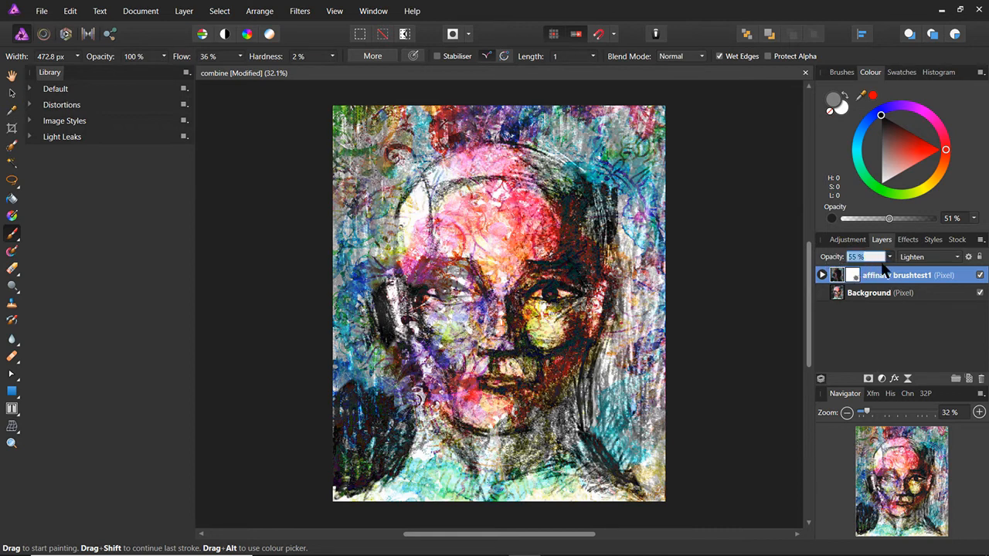
pyautogui.click(889, 256)
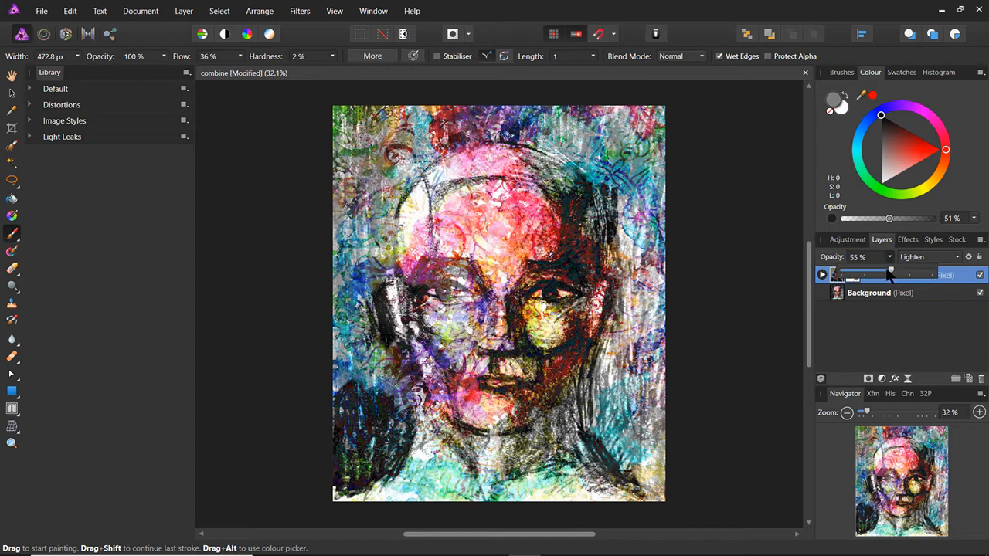
pyautogui.moveTo(892, 272); pyautogui.dragTo(948, 282)
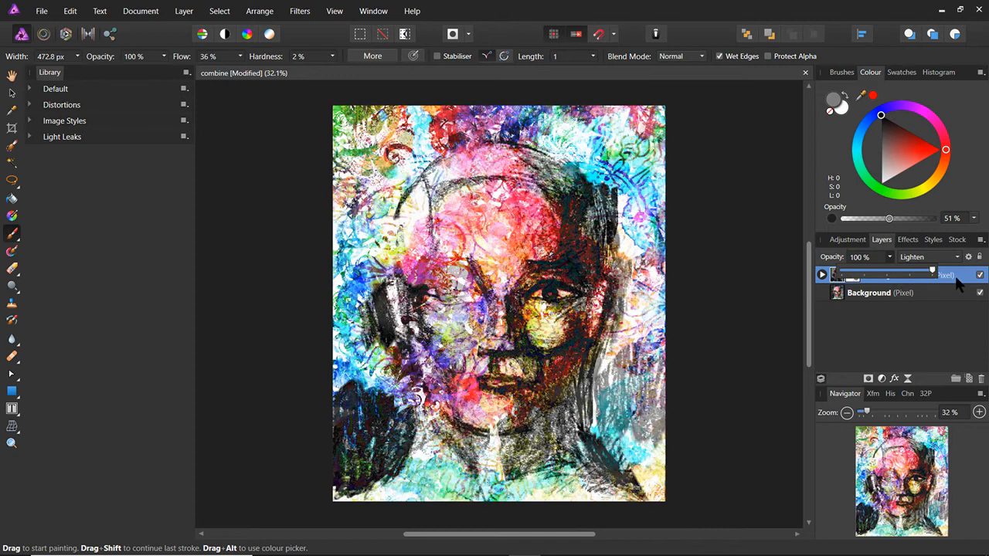